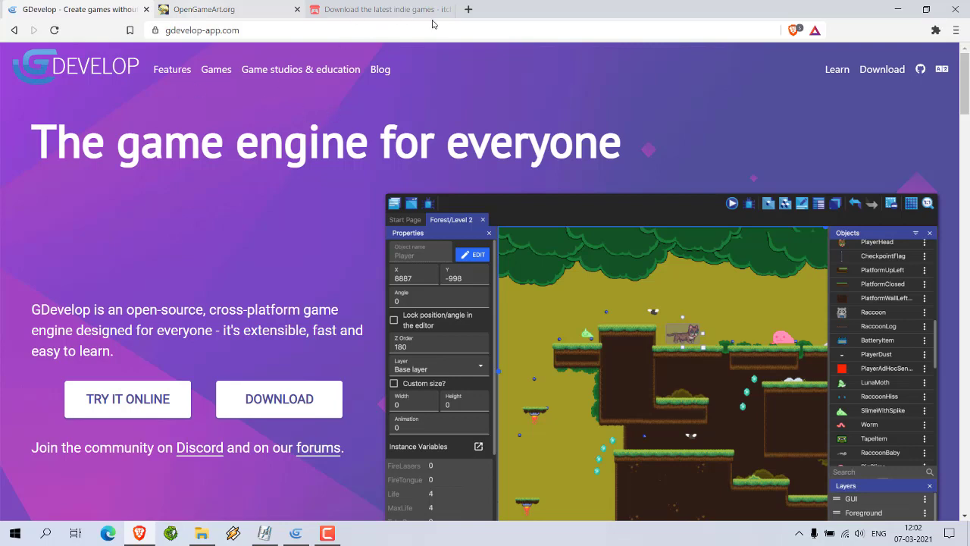
Look over the OpenGameArt and itch.io home pages and open itch.io's Game assets listing
key(ctrl+Tab)
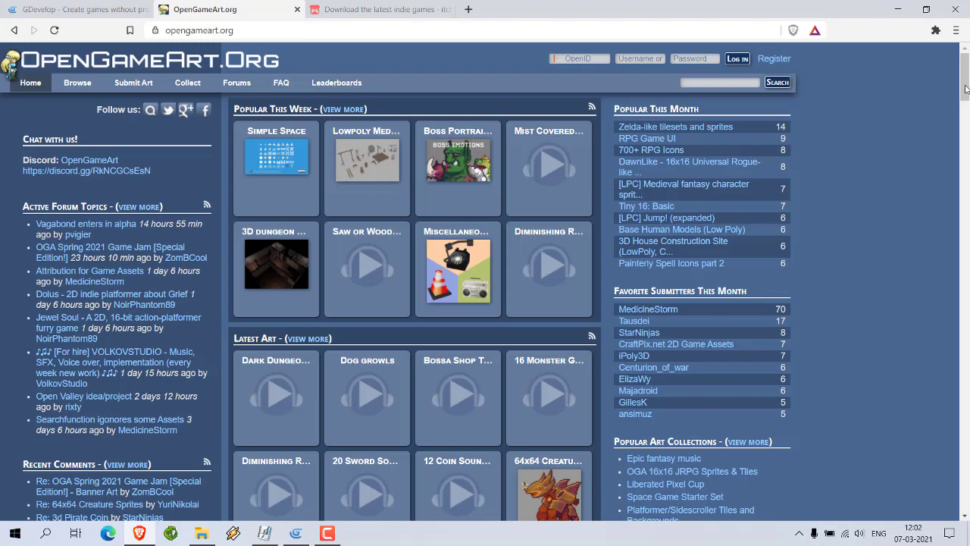
key(ctrl+Tab)
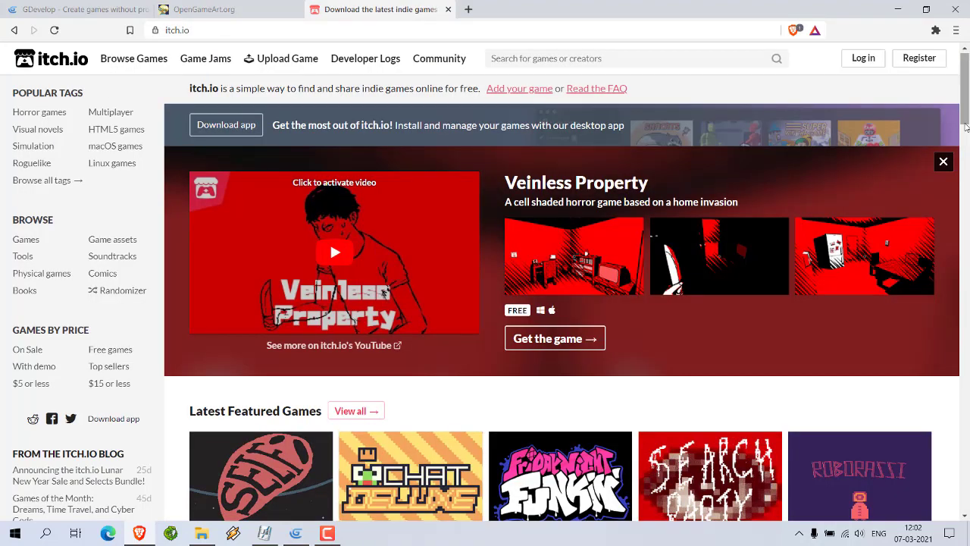
scroll(967, 125, down, 7)
scroll(966, 118, up, 8)
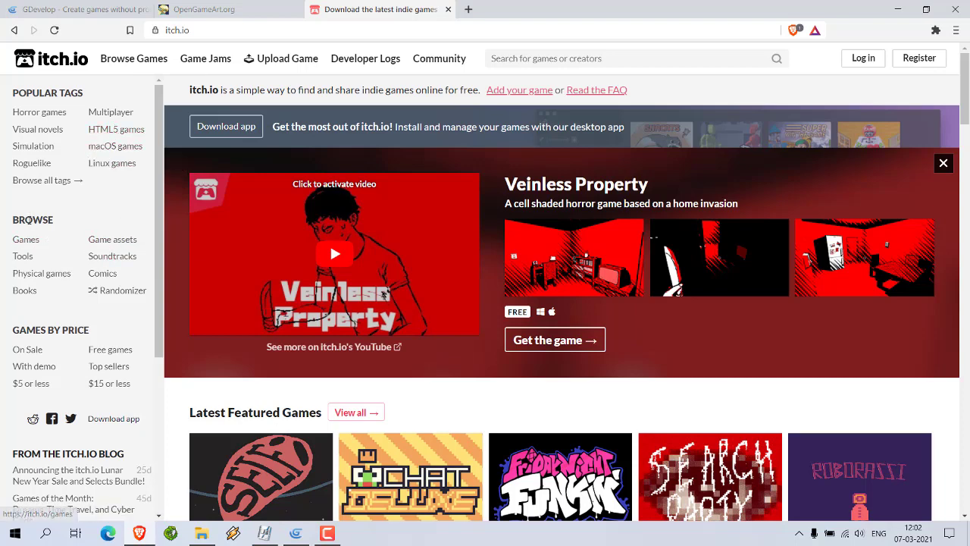
click(105, 242)
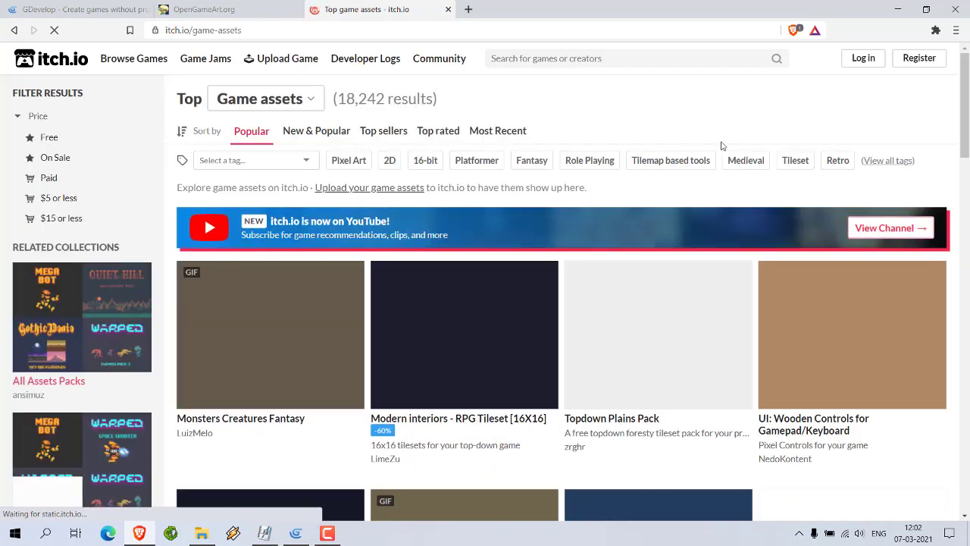
Open the Topdown Plains Pack from the popular game assets and review its usage terms, contents and preview images
drag(967, 122, 967, 146)
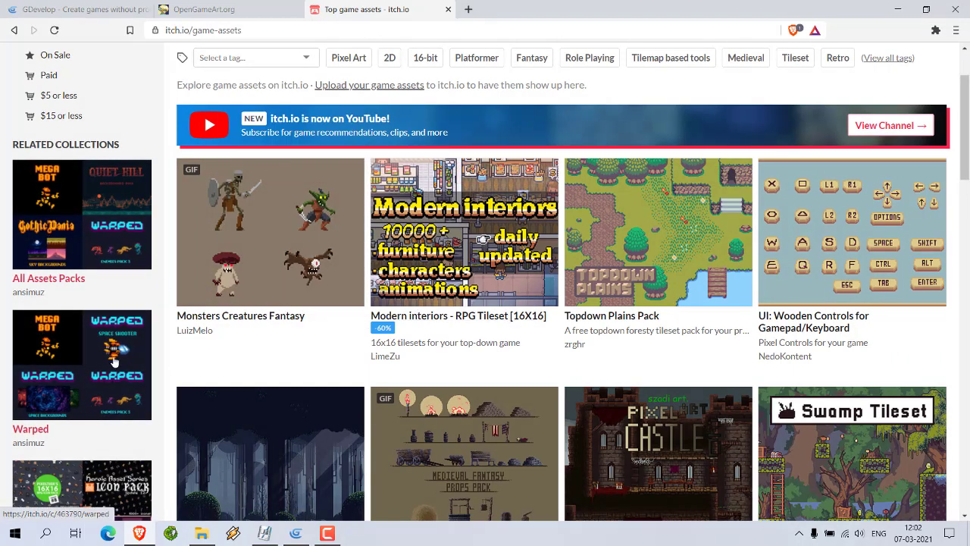
scroll(114, 348, down, 3)
scroll(118, 351, down, 1)
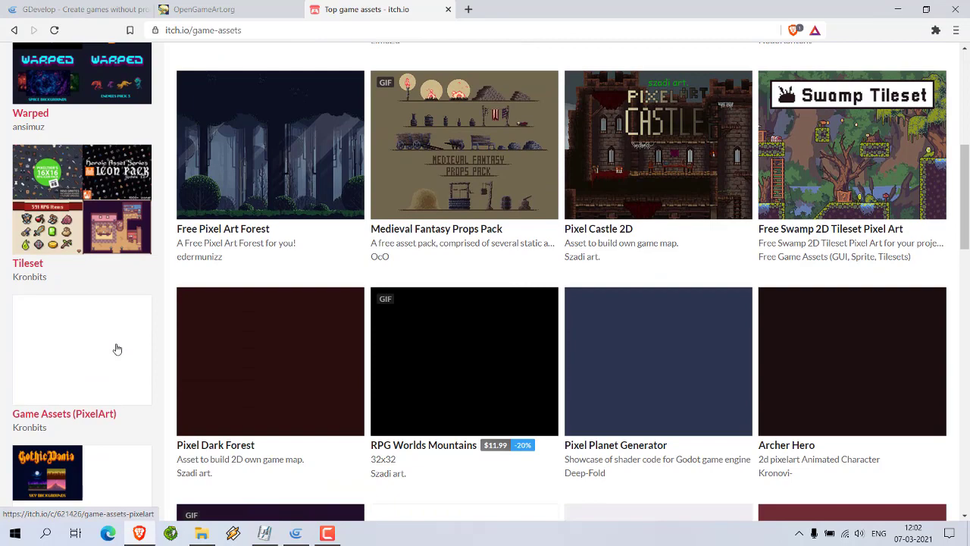
scroll(118, 347, up, 2)
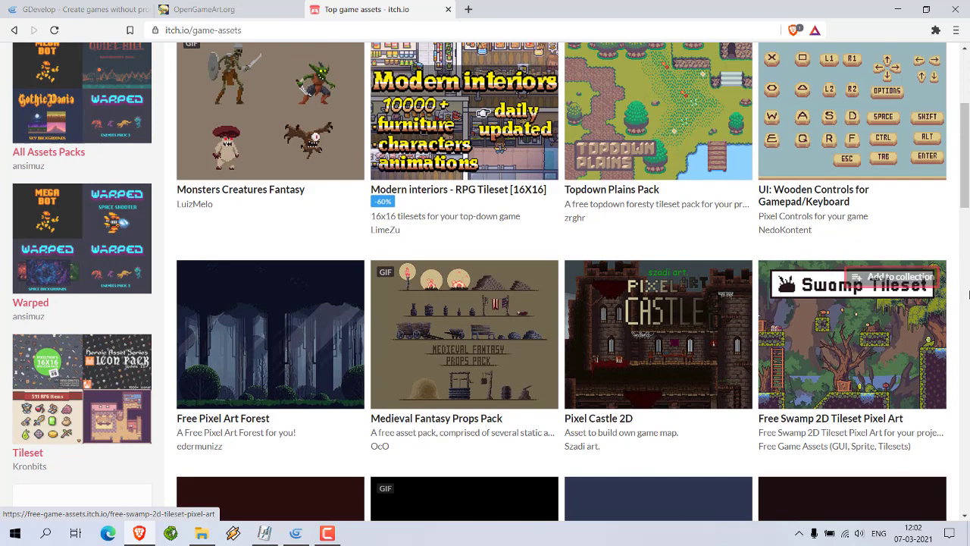
scroll(757, 364, up, 2)
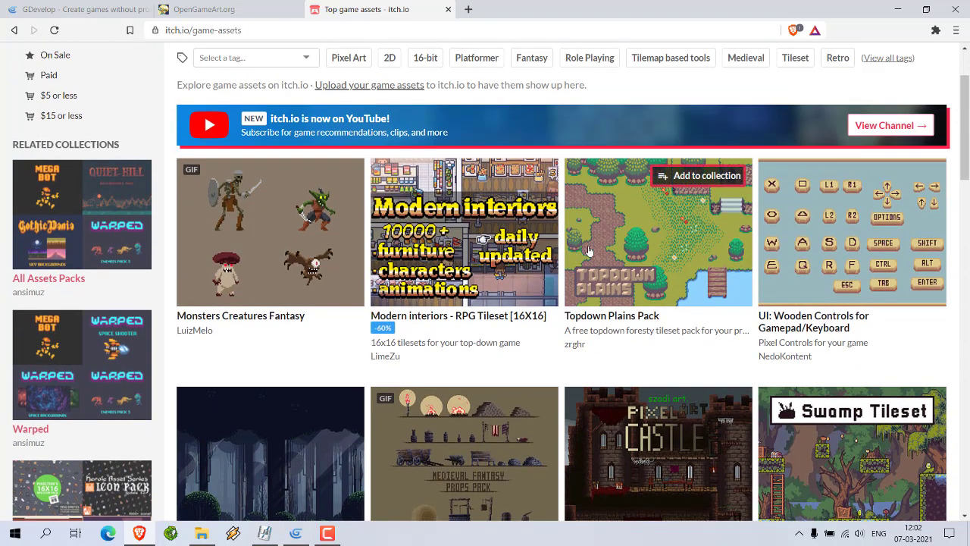
mouse_move(682, 248)
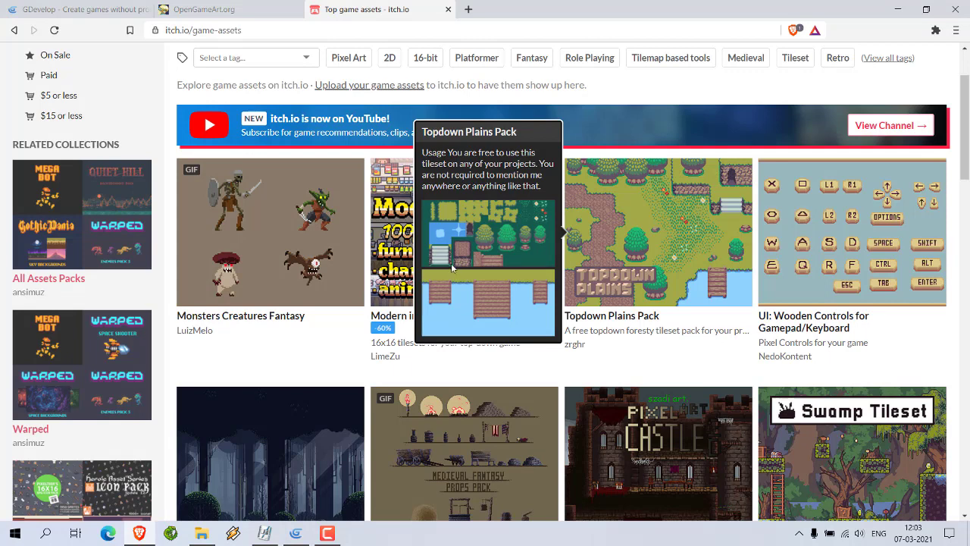
click(619, 224)
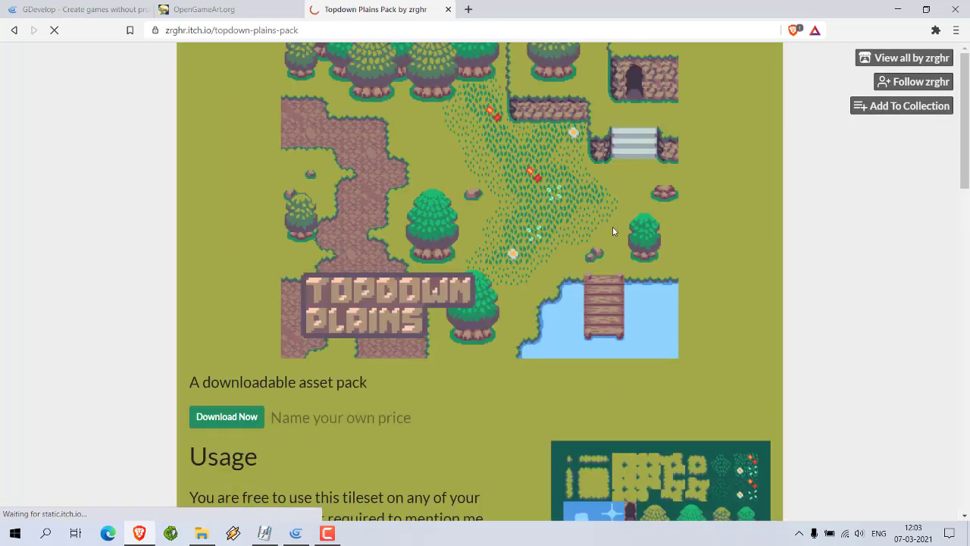
scroll(593, 199, down, 5)
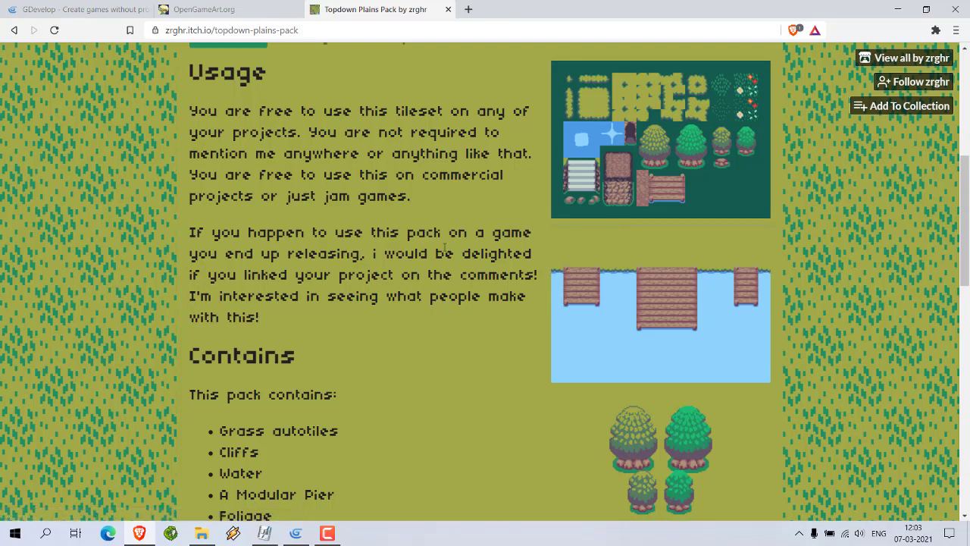
scroll(445, 250, down, 5)
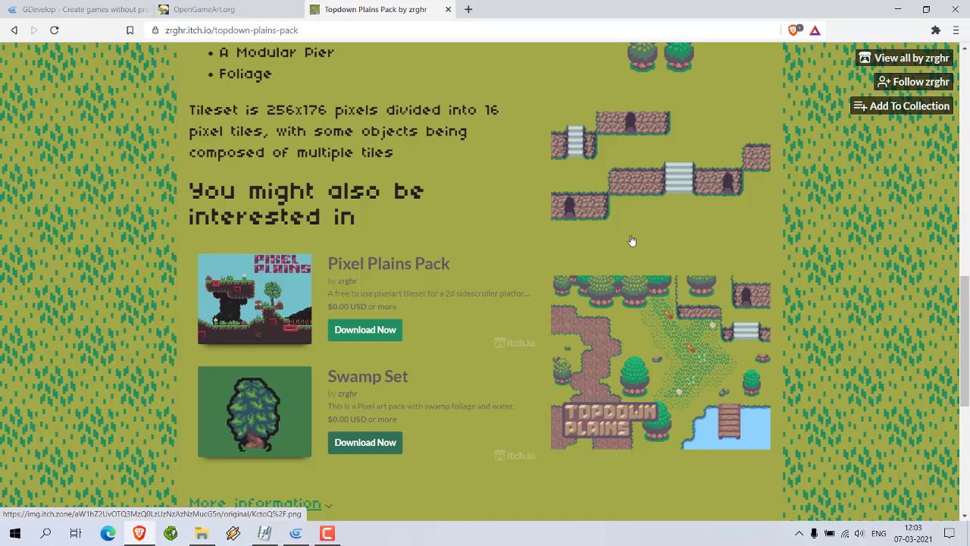
Open atlas_16x from the Super_Retro_World_free folder, examine its tiles enlarged, and close the image
click(201, 533)
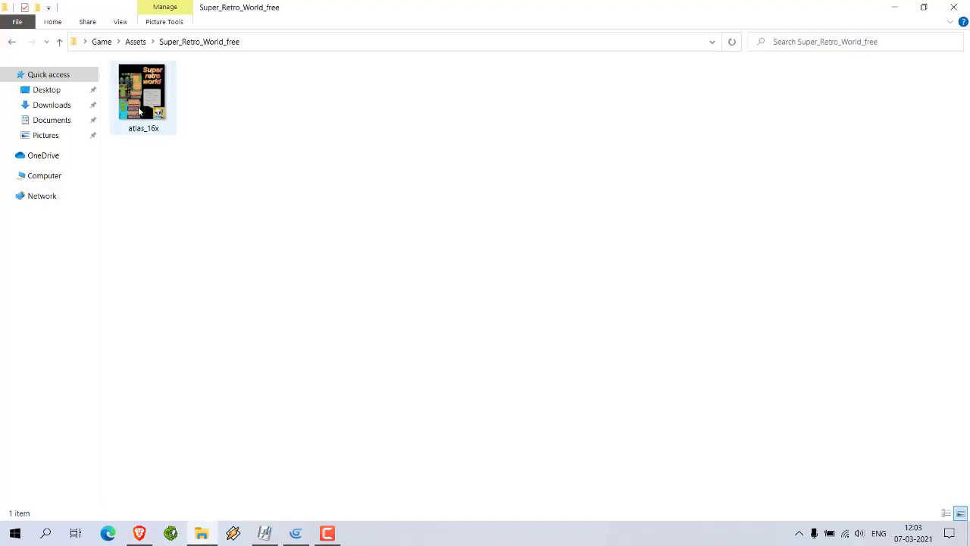
double_click(139, 111)
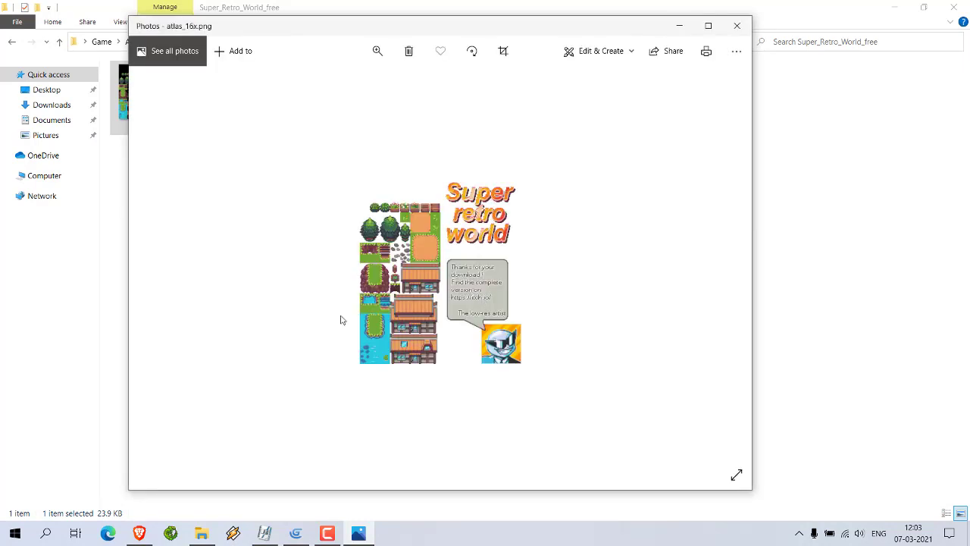
click(377, 51)
scroll(382, 253, down, 2)
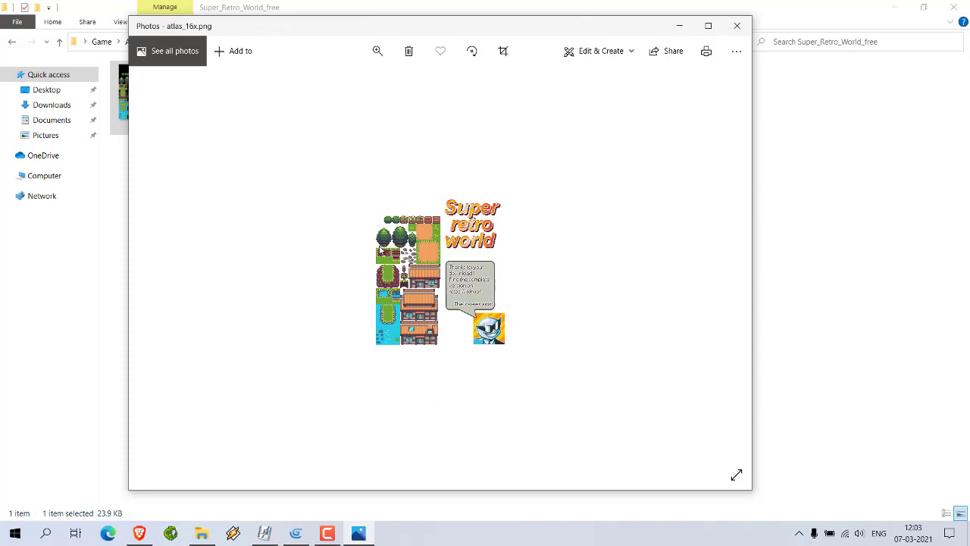
click(377, 51)
click(398, 243)
click(376, 51)
drag(319, 85, 428, 86)
scroll(201, 255, down, 2)
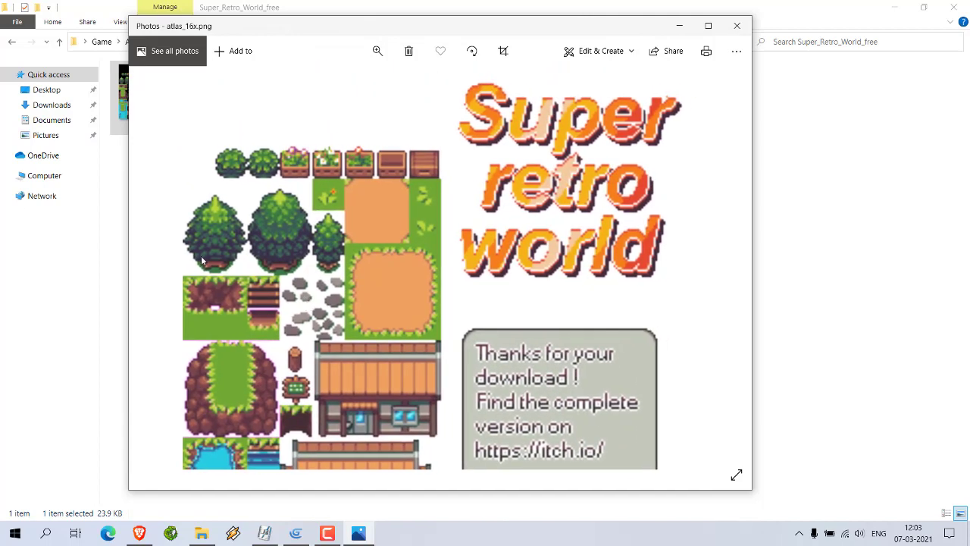
scroll(224, 174, up, 1)
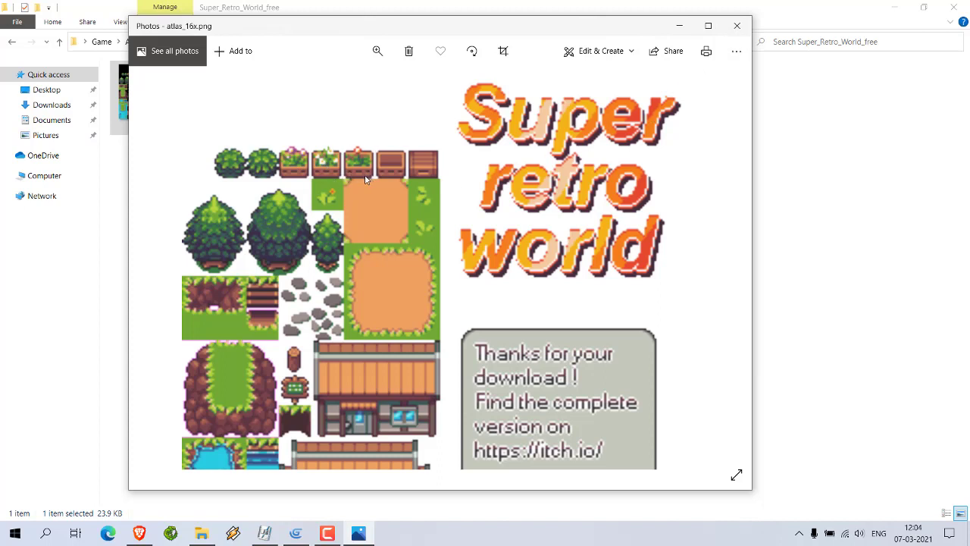
click(737, 26)
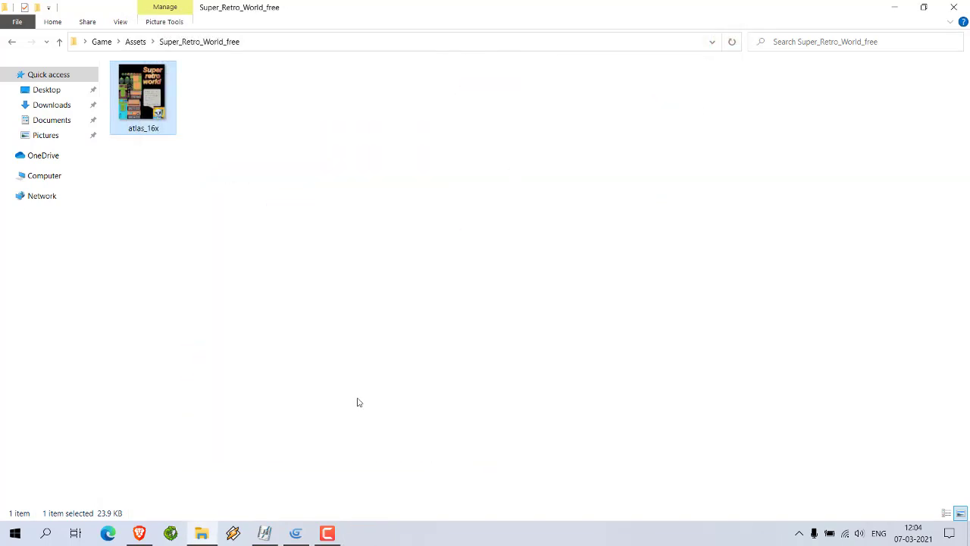
Switch to Snagit Editor and select the 48 x 48 pixel green-bordered square tile in the tileset image
click(263, 533)
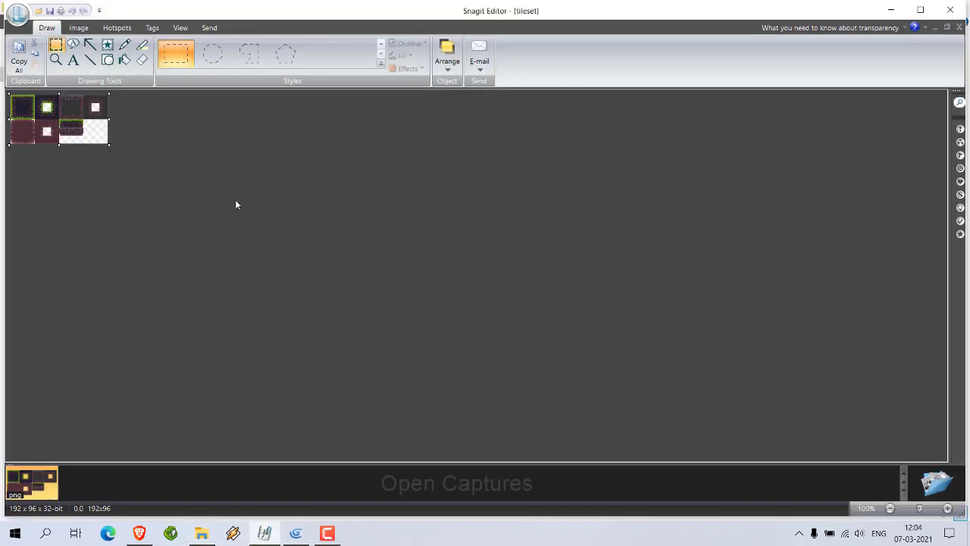
click(56, 60)
click(26, 119)
click(26, 119)
click(26, 119)
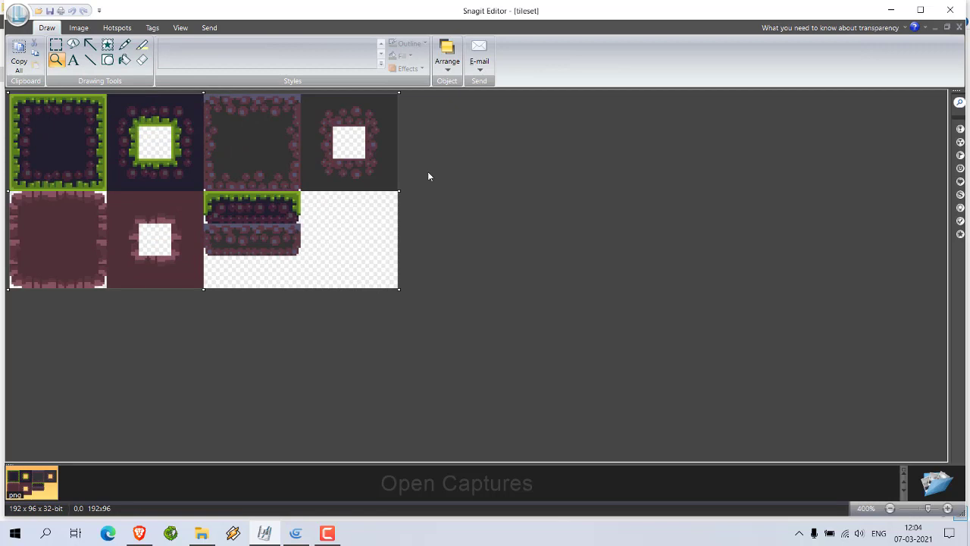
click(56, 44)
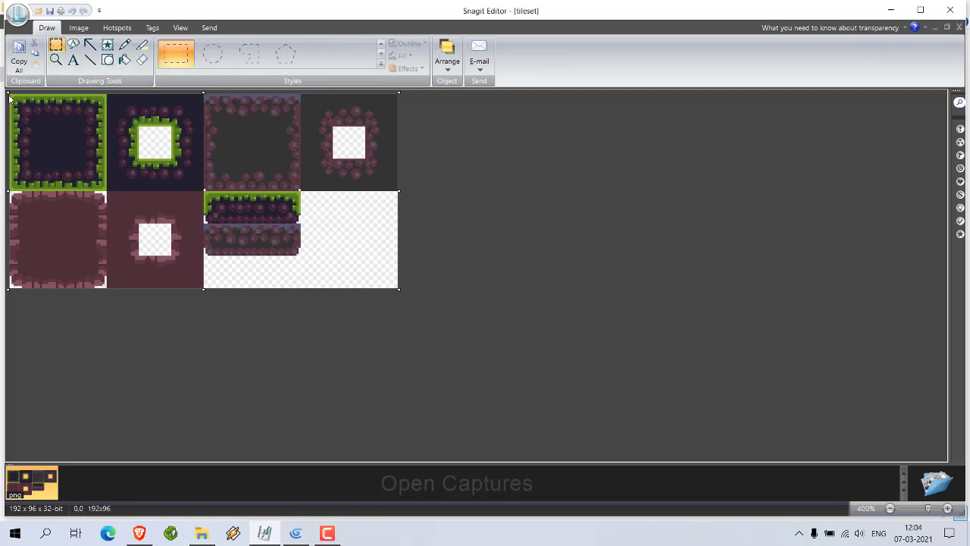
drag(9, 96, 107, 192)
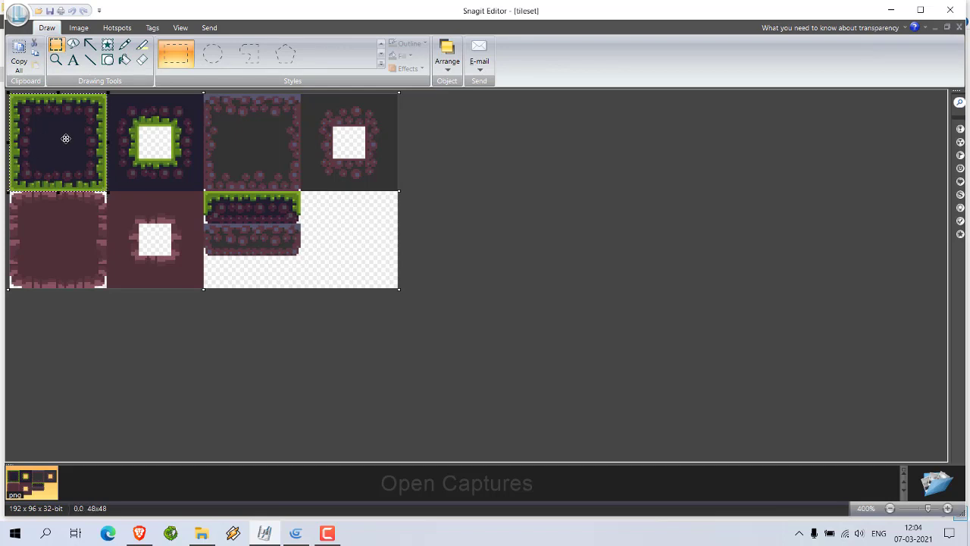
Paste the green-bordered tile into a new 300 x 200 pixel transparent image and crop the canvas to 48 x 47 pixels
click(17, 15)
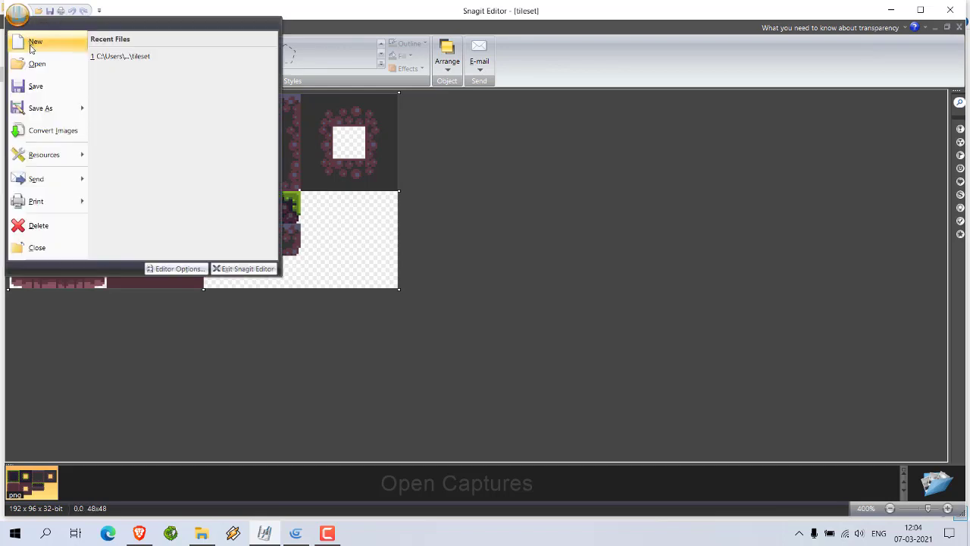
click(33, 43)
click(497, 312)
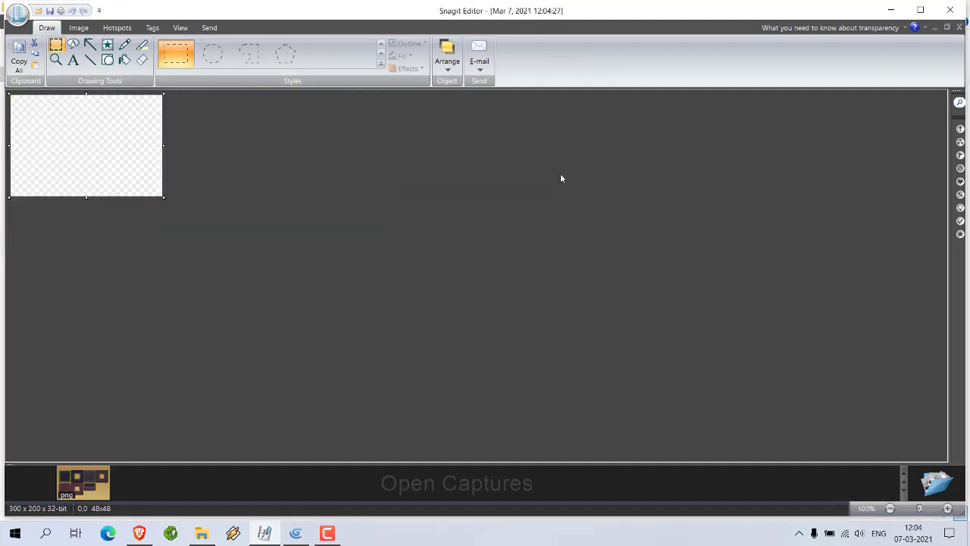
key(ctrl+v)
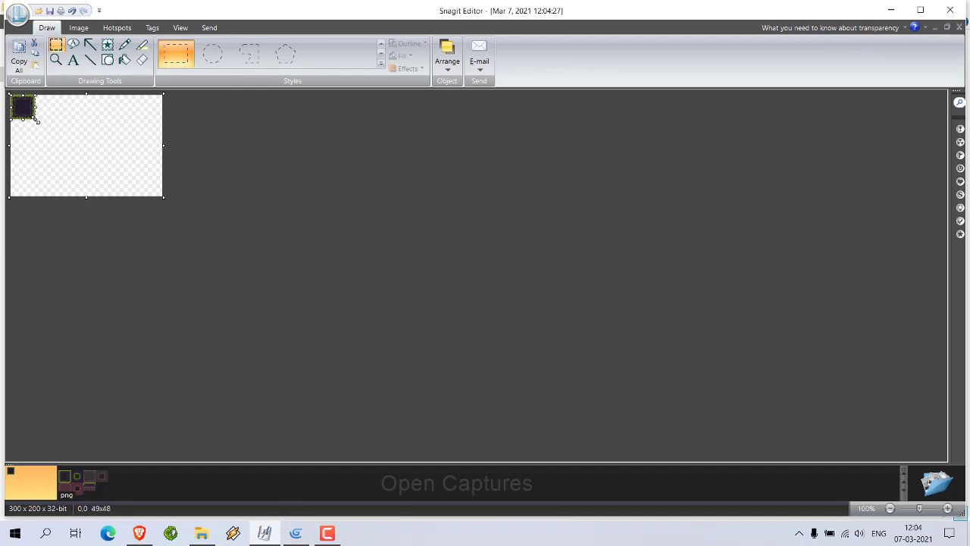
key(ctrl+shift+x)
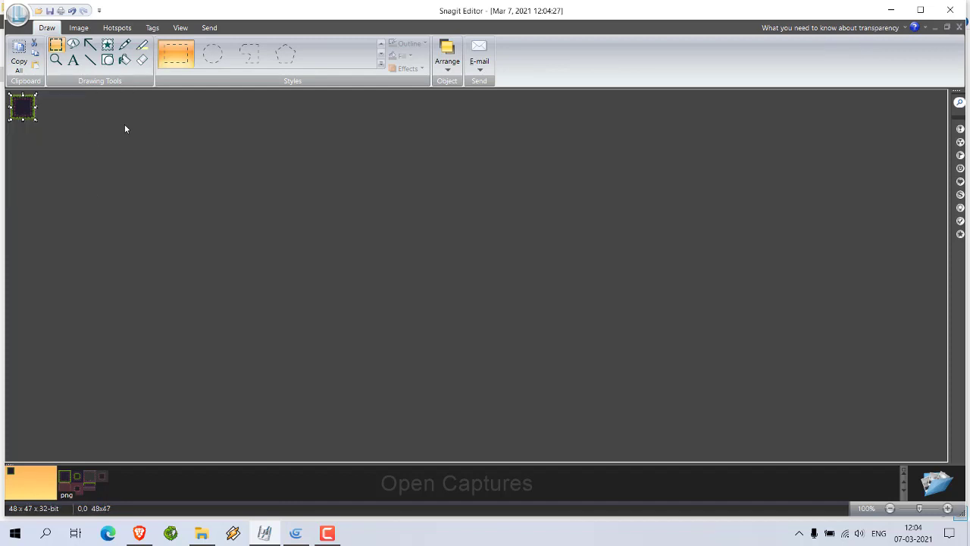
Save the cropped tile to the Desktop as a PNG named grass
click(49, 11)
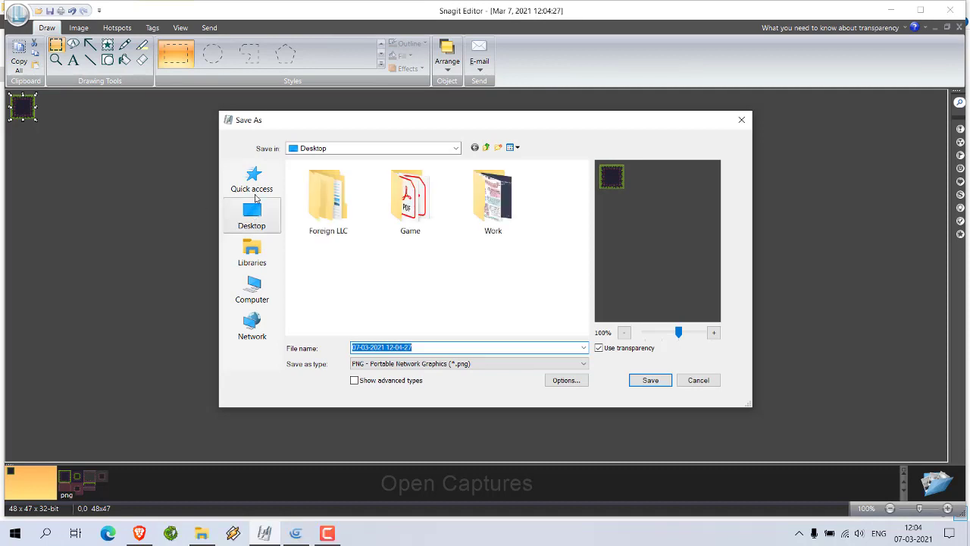
click(253, 216)
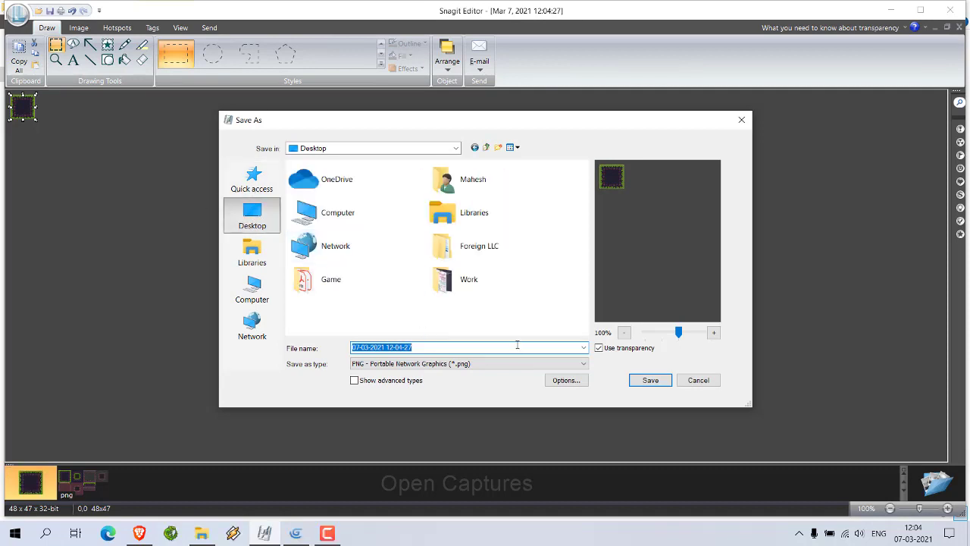
text(grass)
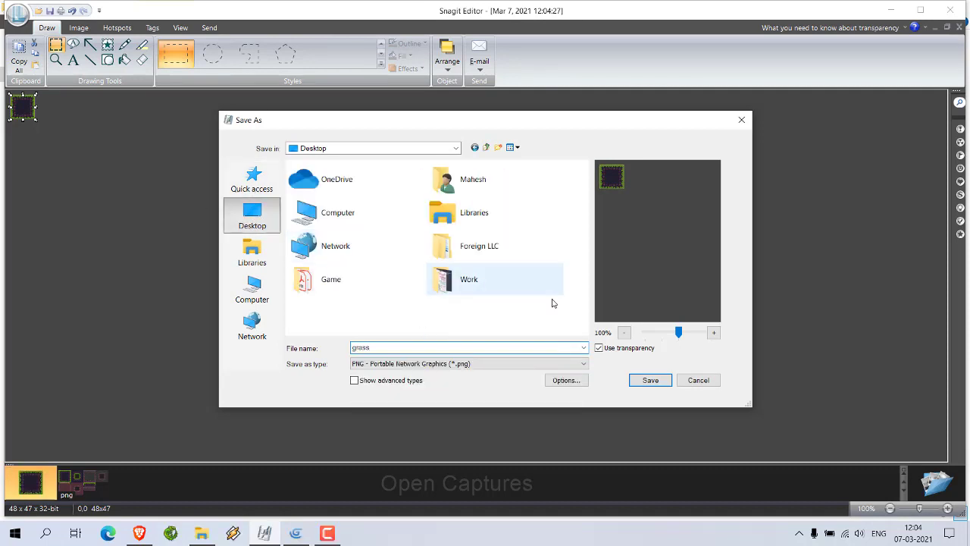
click(635, 381)
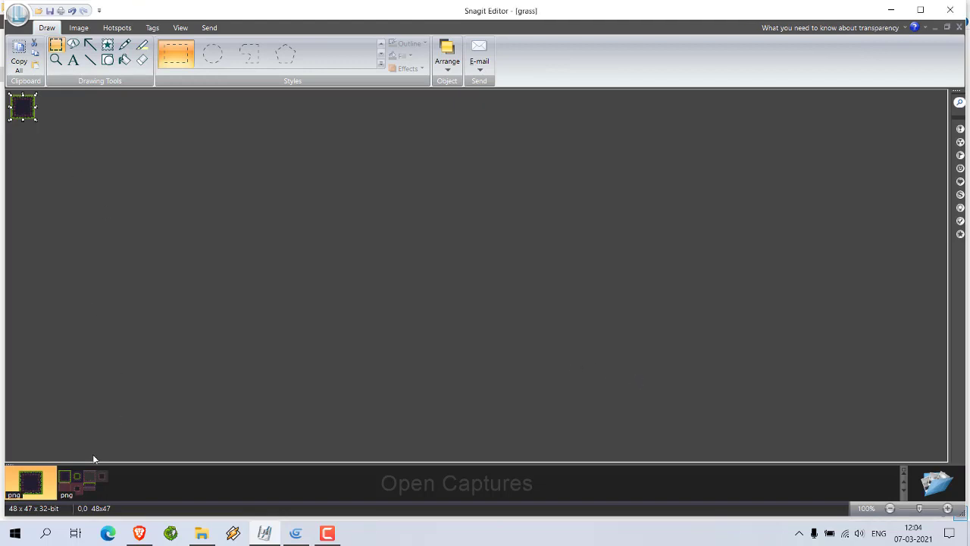
Copy the grey stone 48 x 16 pixel strip from the tileset into a new 300 x 200 image and crop it to 52 x 16 pixels
click(84, 482)
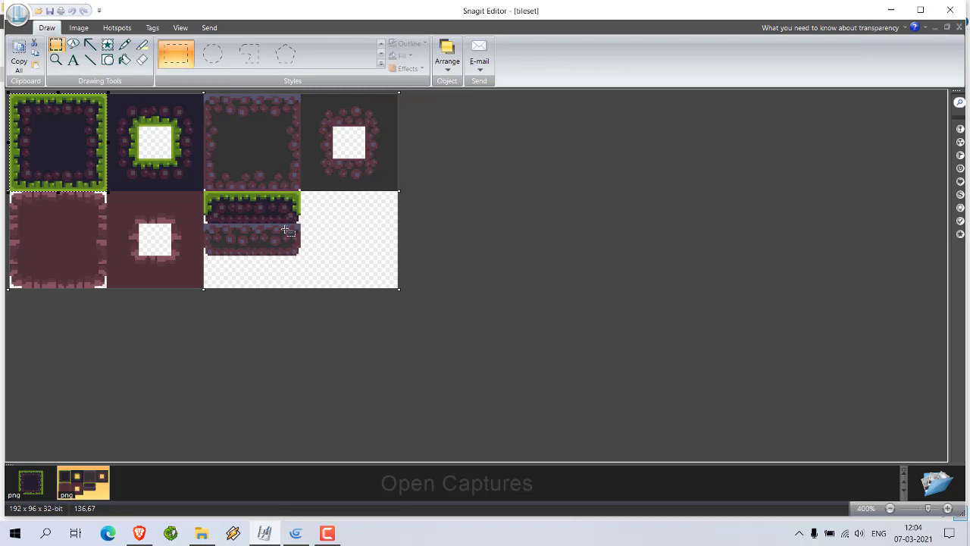
drag(205, 223, 310, 259)
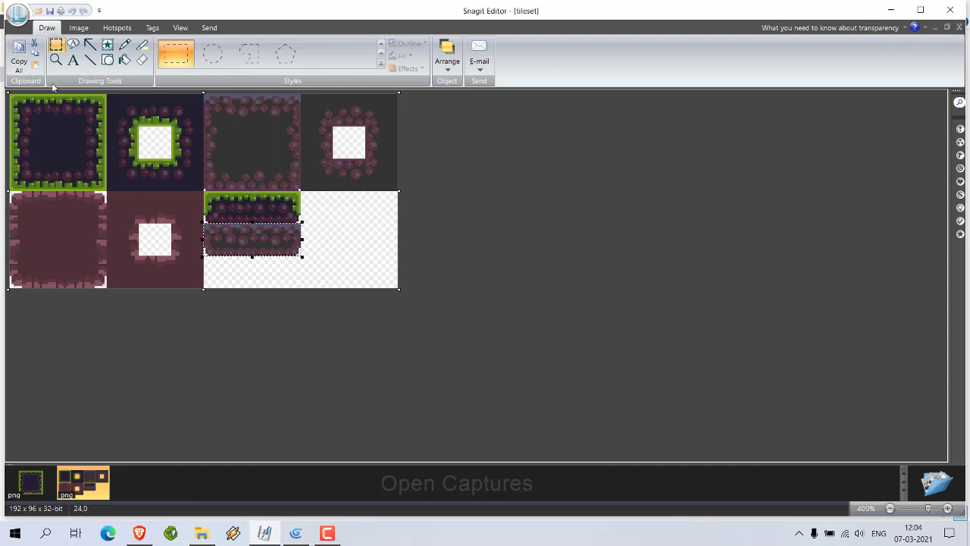
click(16, 15)
click(34, 41)
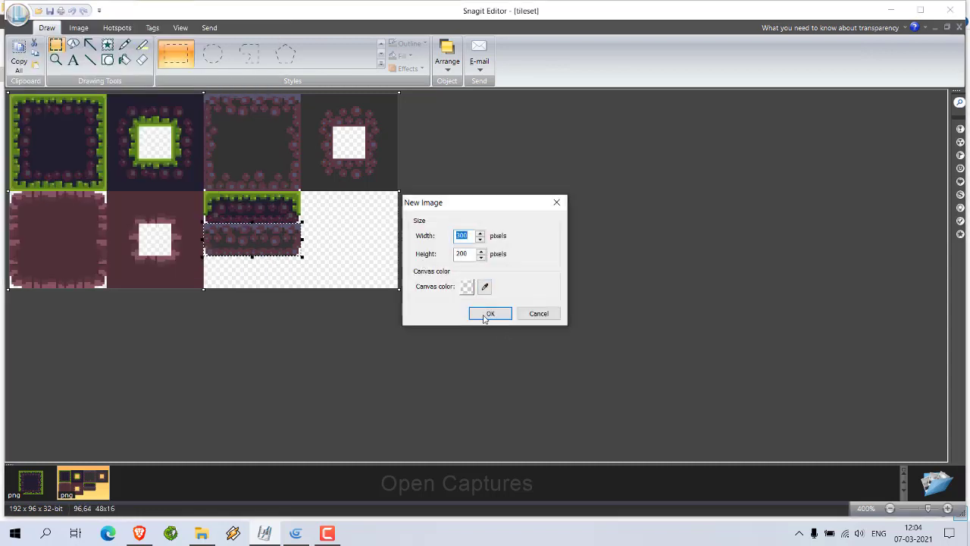
click(485, 313)
key(ctrl+v)
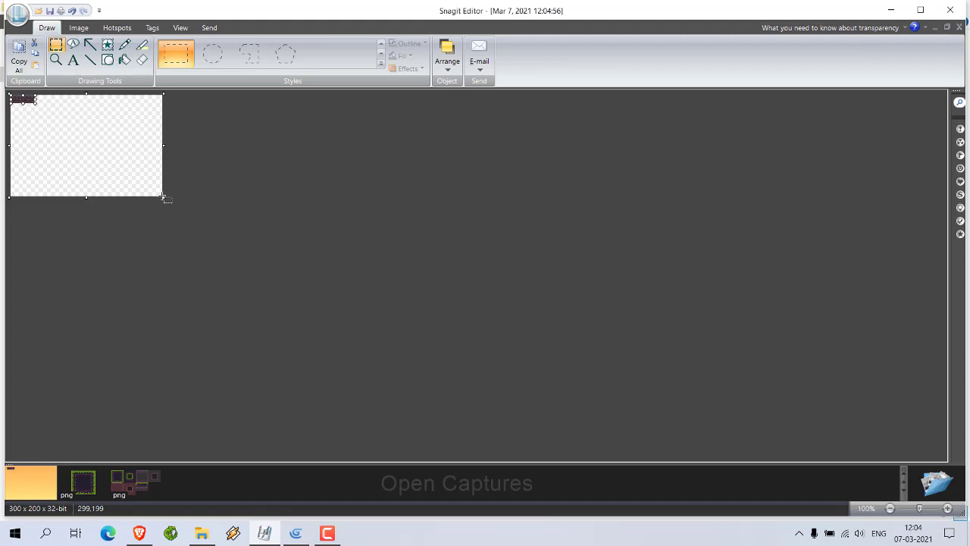
drag(37, 104, 40, 104)
key(ctrl+r)
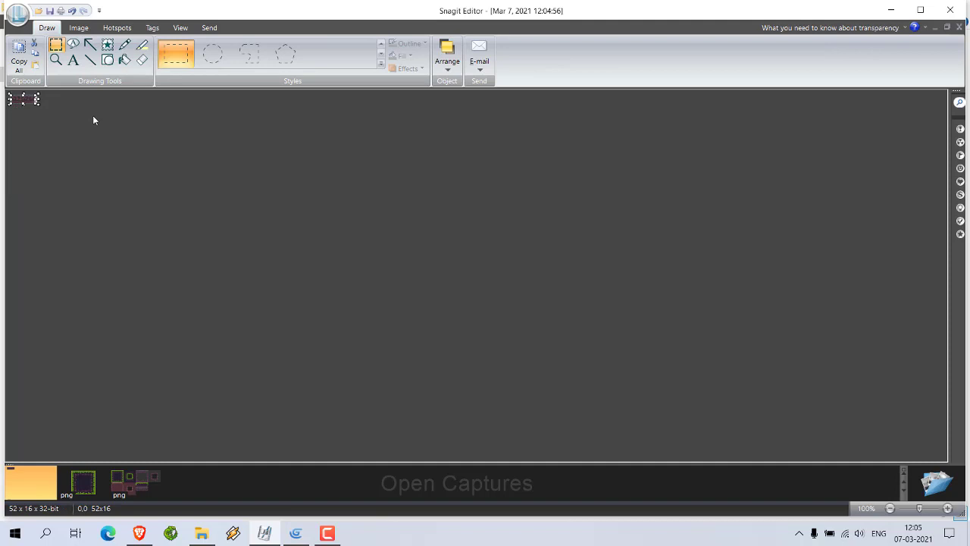
Save the cropped stone strip to the Desktop as a PNG named wall
click(50, 11)
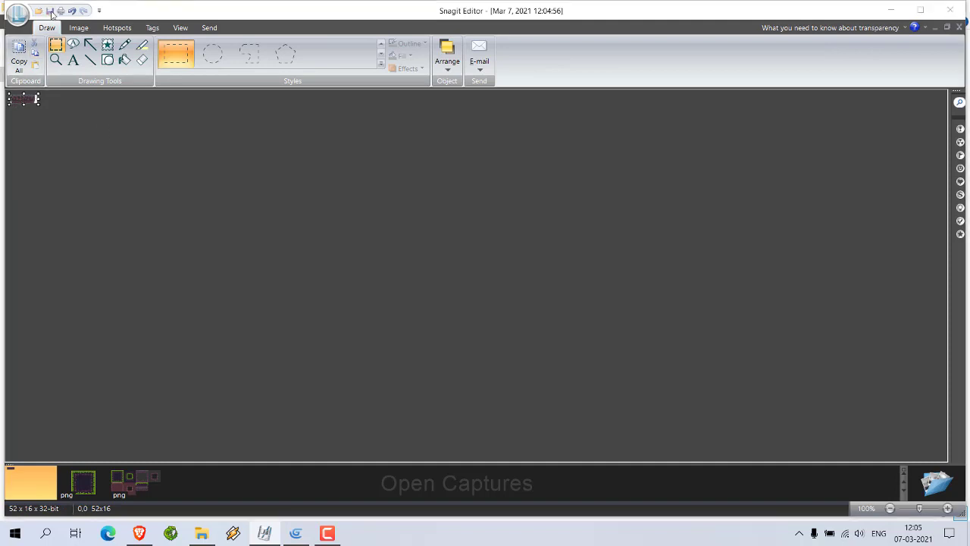
text(wall)
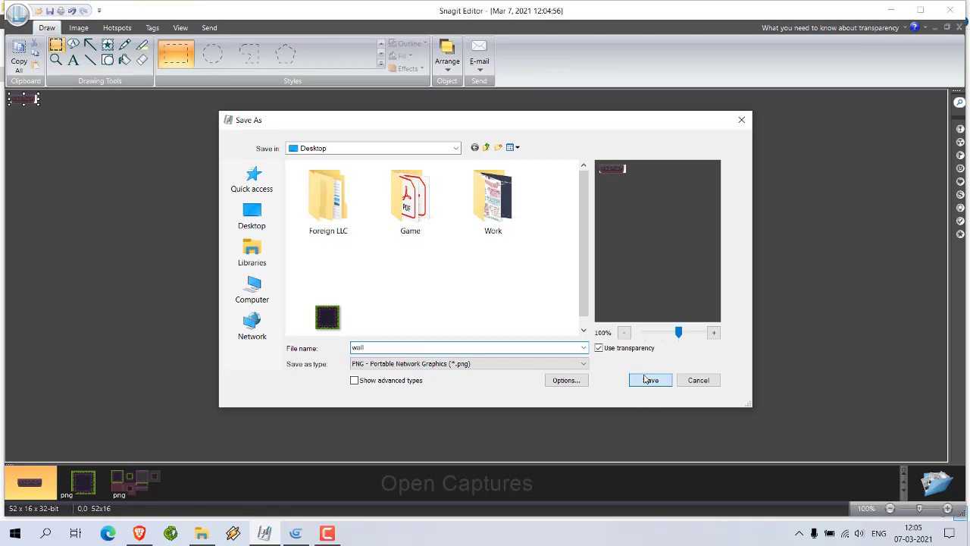
click(648, 379)
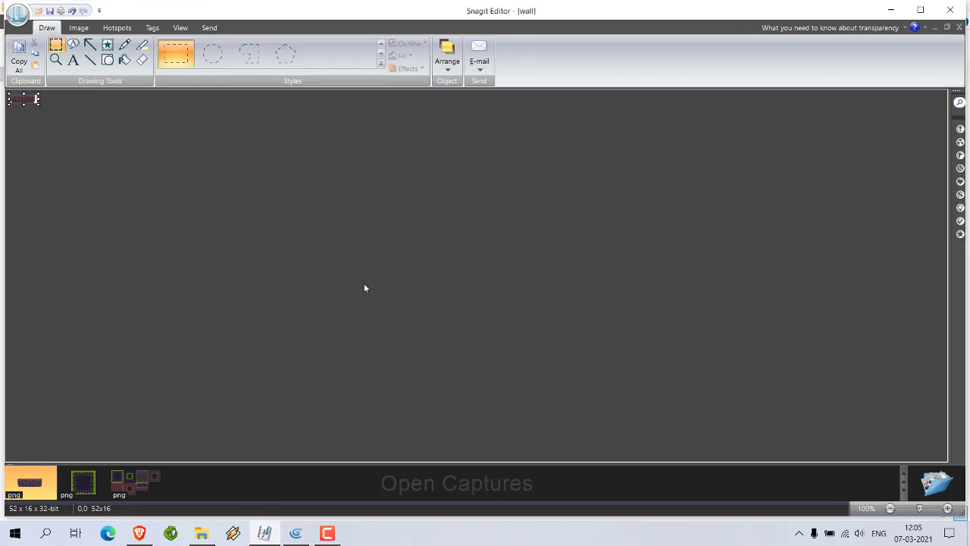
Switch to GDevelop 5 and create a new project from the Empty game starter
click(296, 533)
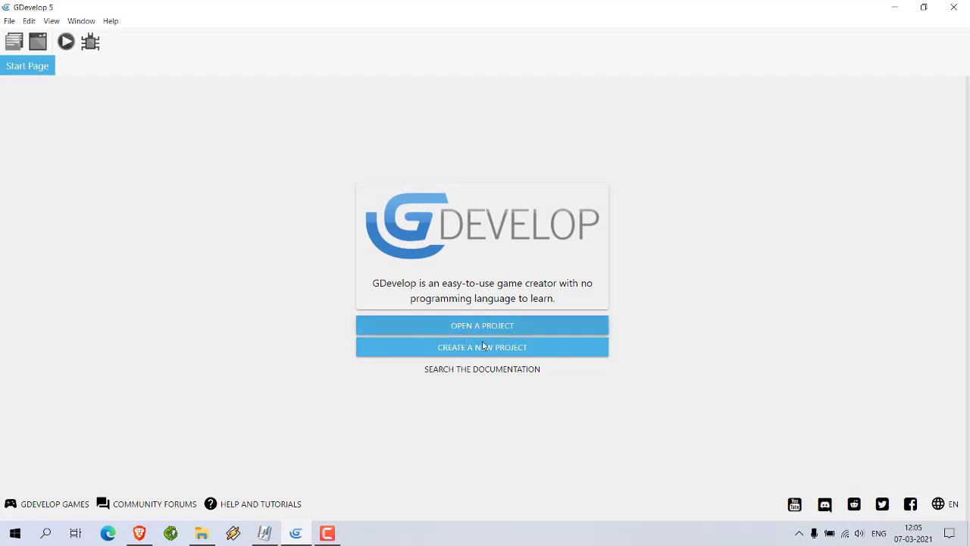
click(500, 347)
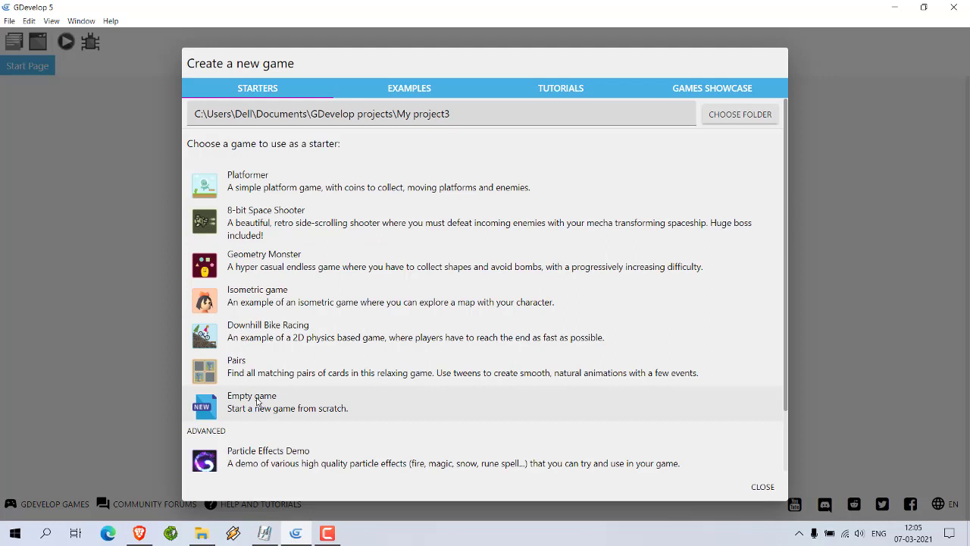
click(257, 403)
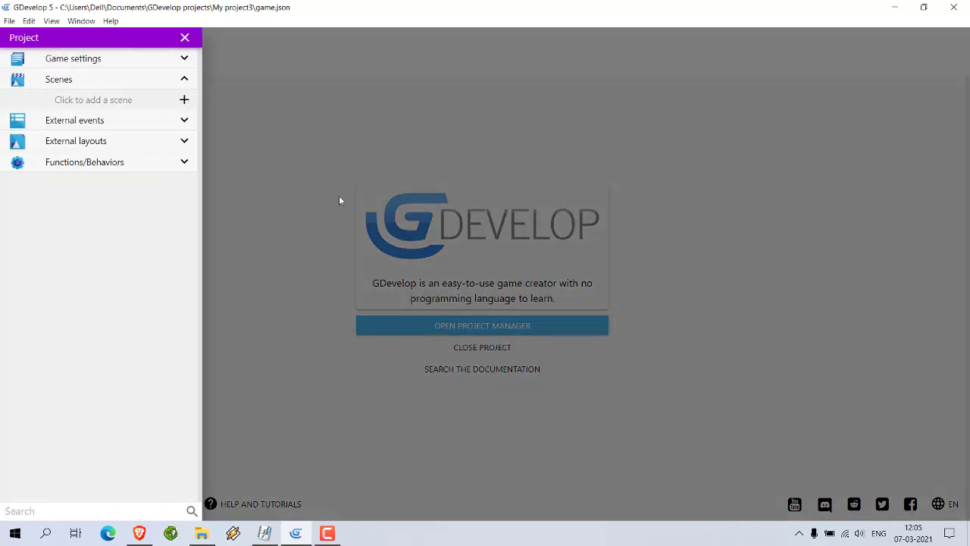
Add a scene to the project and rename it Main
click(183, 100)
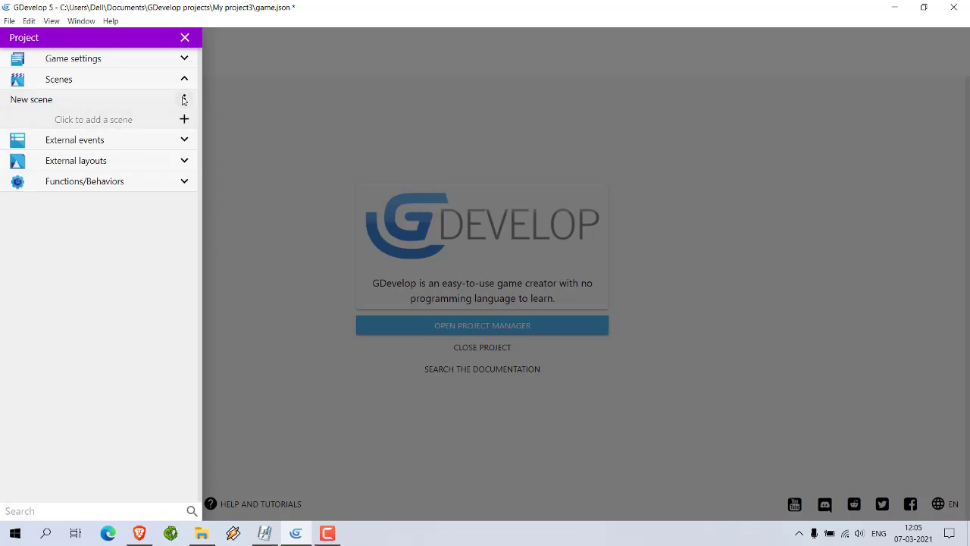
click(41, 101)
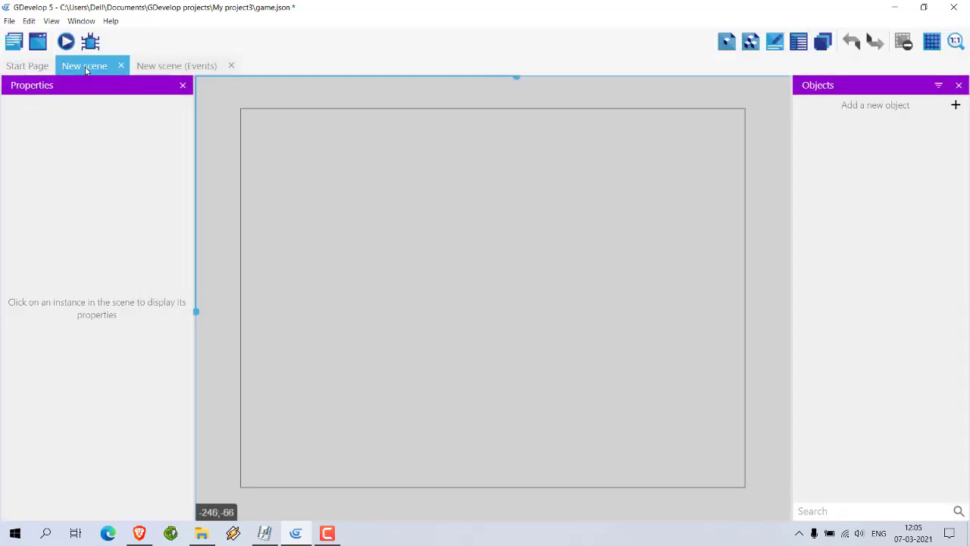
click(14, 41)
click(184, 100)
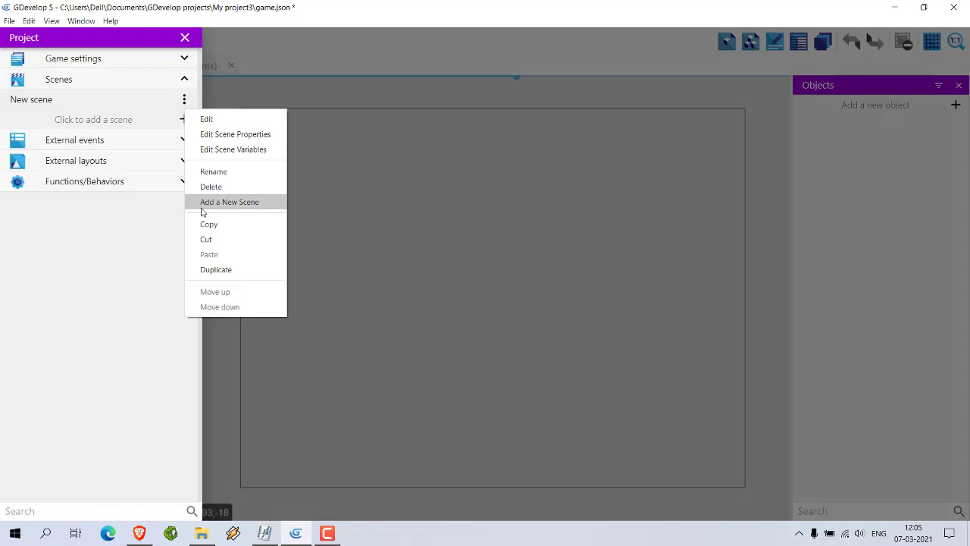
click(213, 172)
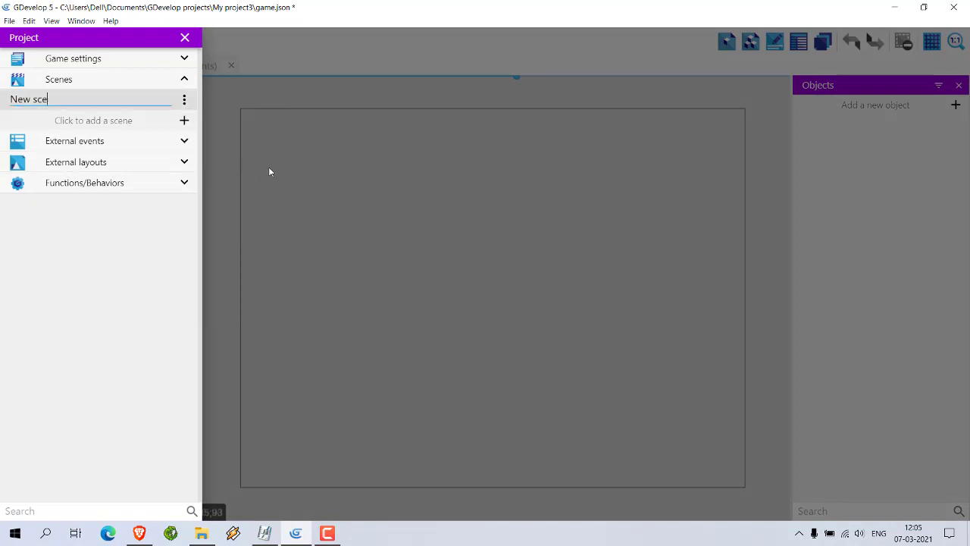
key(BackSpace)
key(BackSpace)
key(BackSpace)
key(BackSpace)
key(BackSpace)
text(Main)
key(Return)
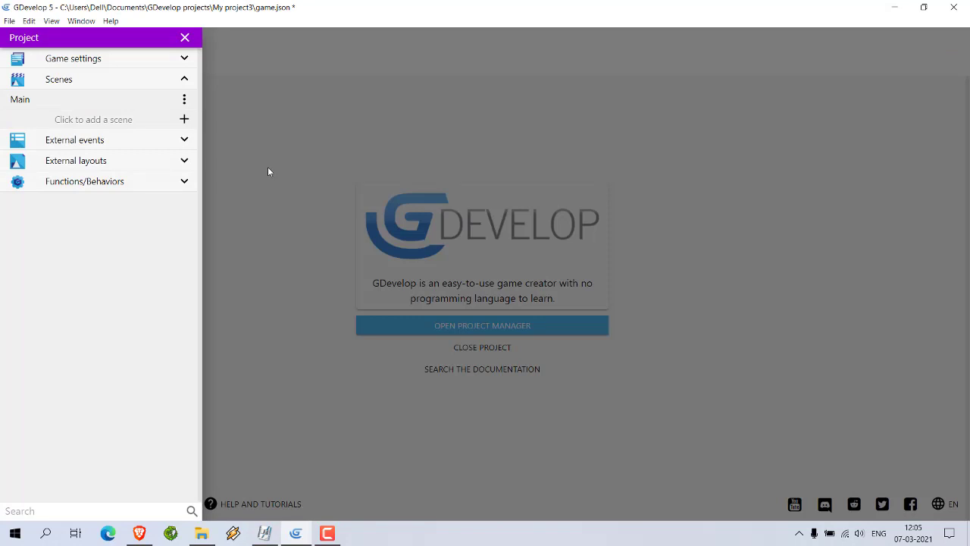
Open the Main scene for editing and save the project
click(269, 171)
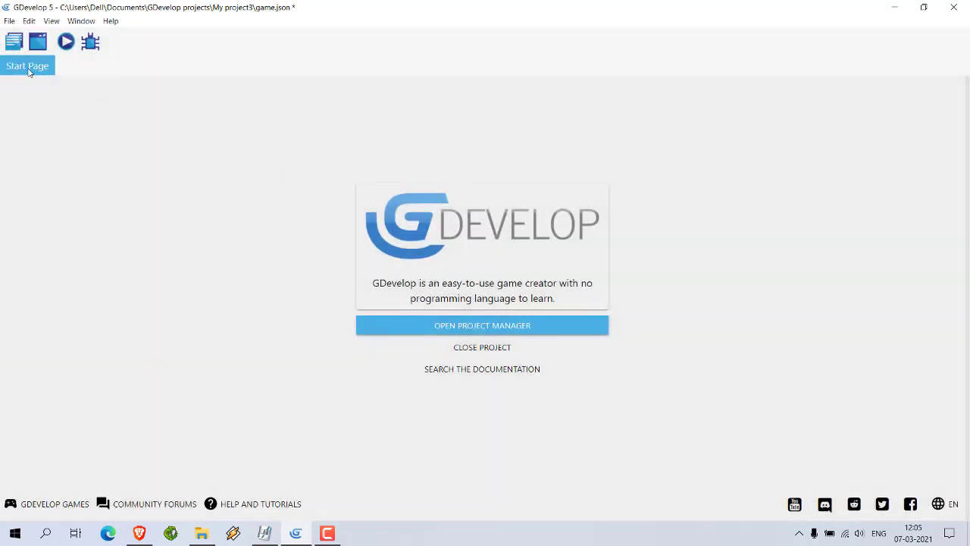
click(14, 43)
click(22, 100)
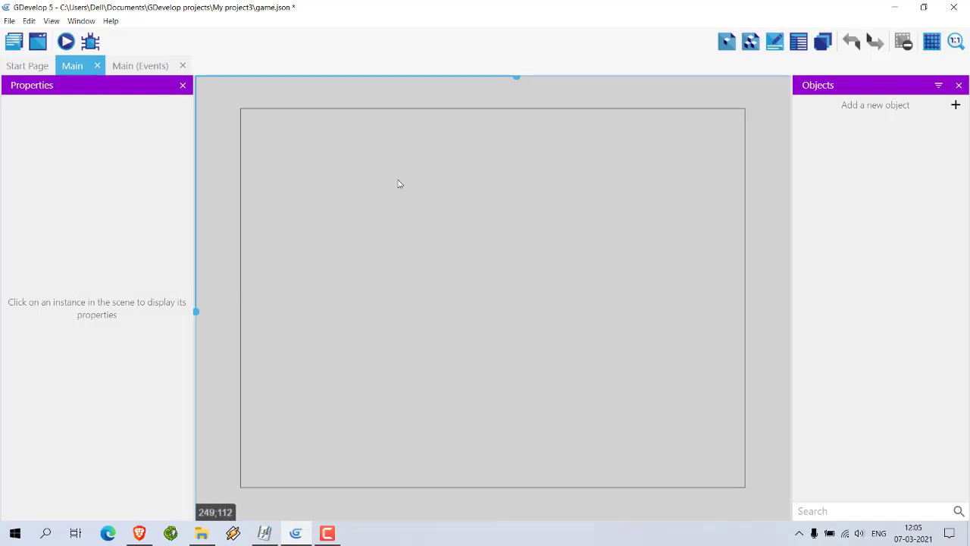
key(ctrl+s)
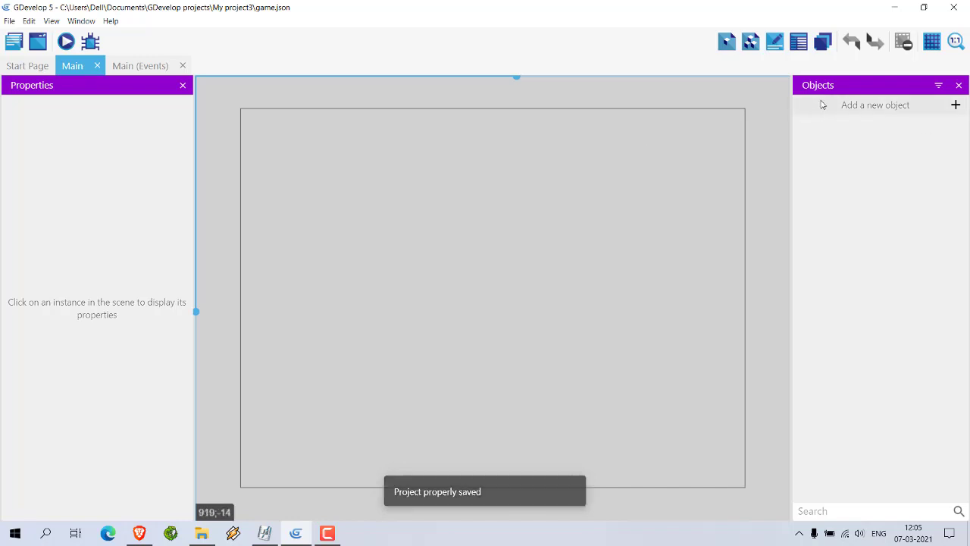
Add a Tiled Sprite object named grass to the Main scene's objects
click(956, 106)
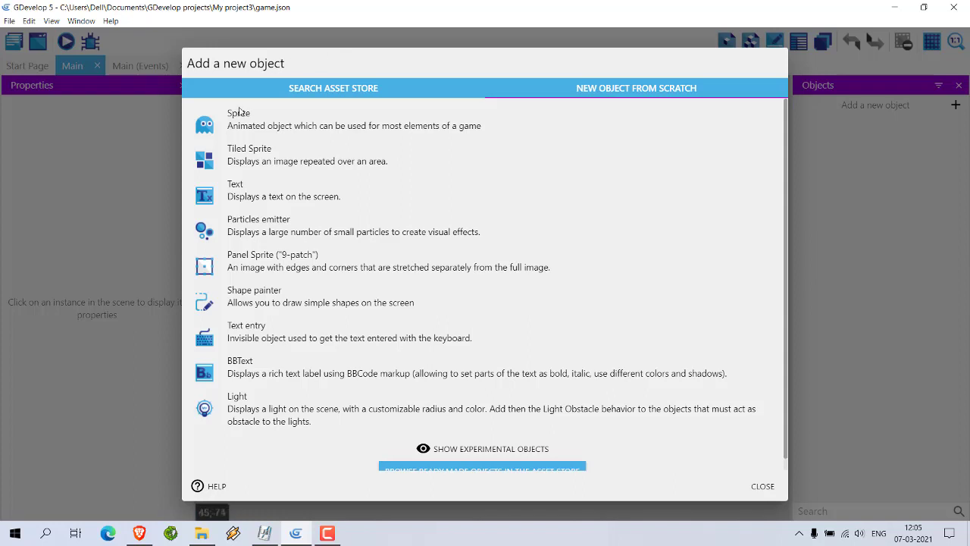
click(271, 162)
click(248, 244)
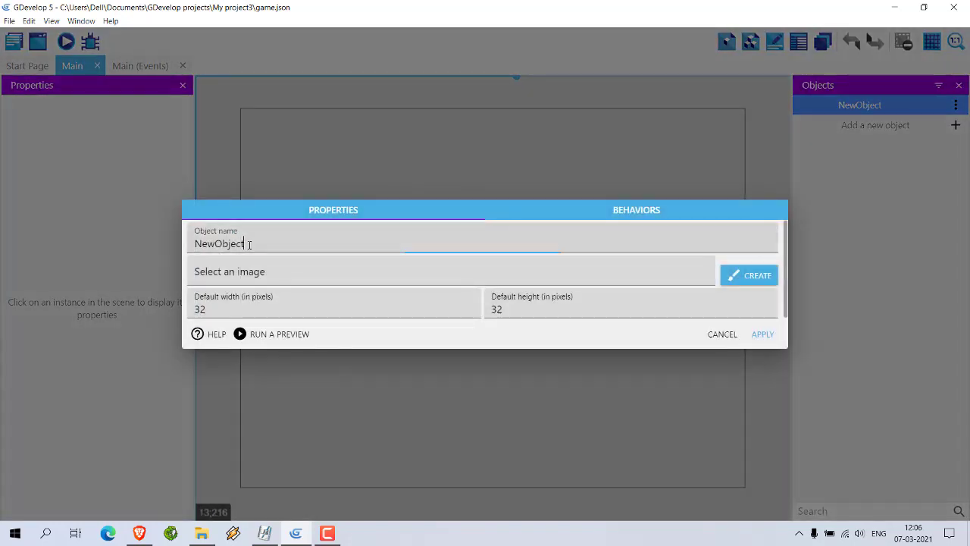
drag(249, 244, 169, 244)
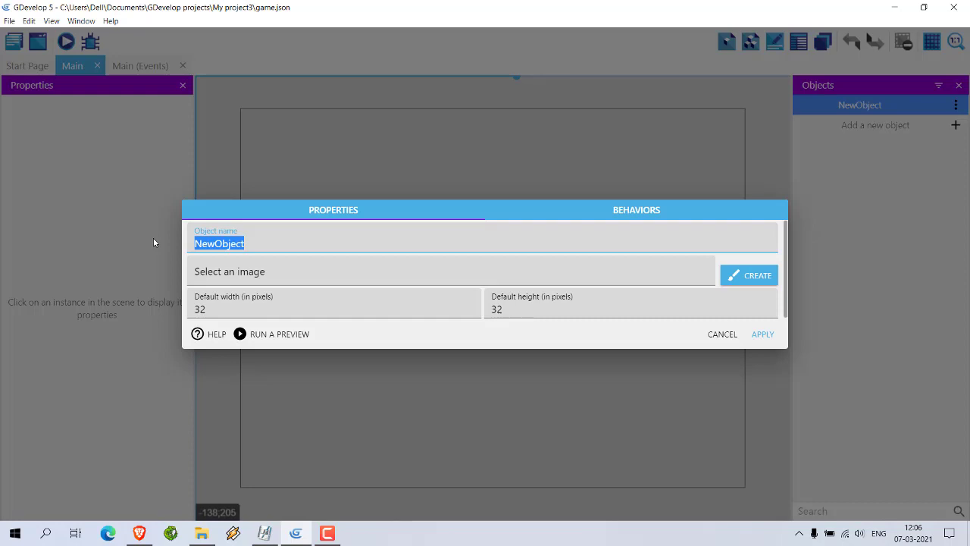
text(grass)
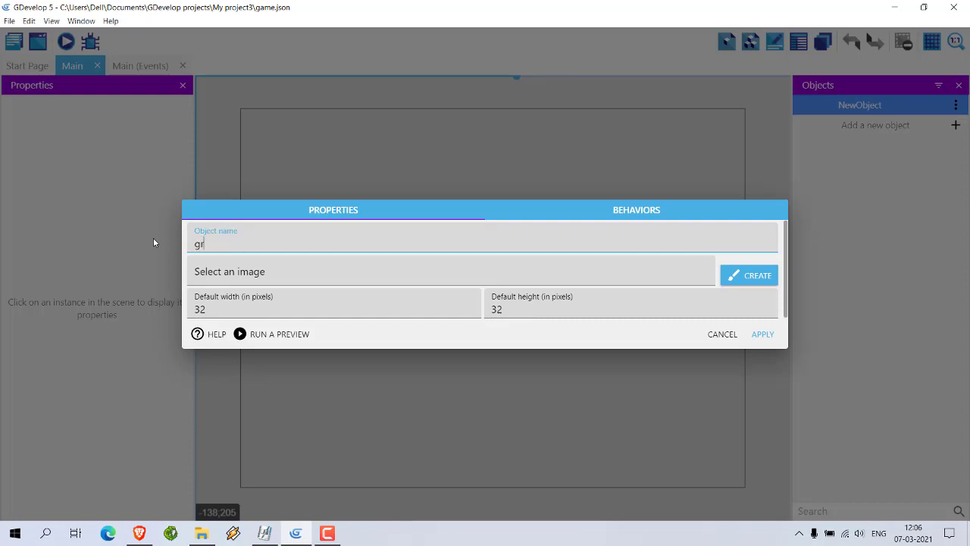
Assign the grass image from the Desktop to the grass object, copying the file into the project folder, and apply the object's properties
click(250, 271)
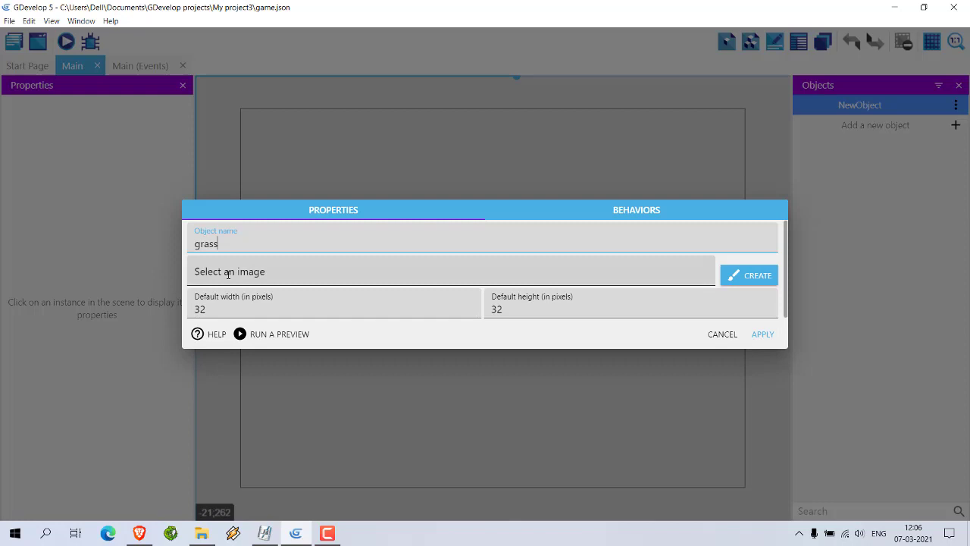
click(257, 303)
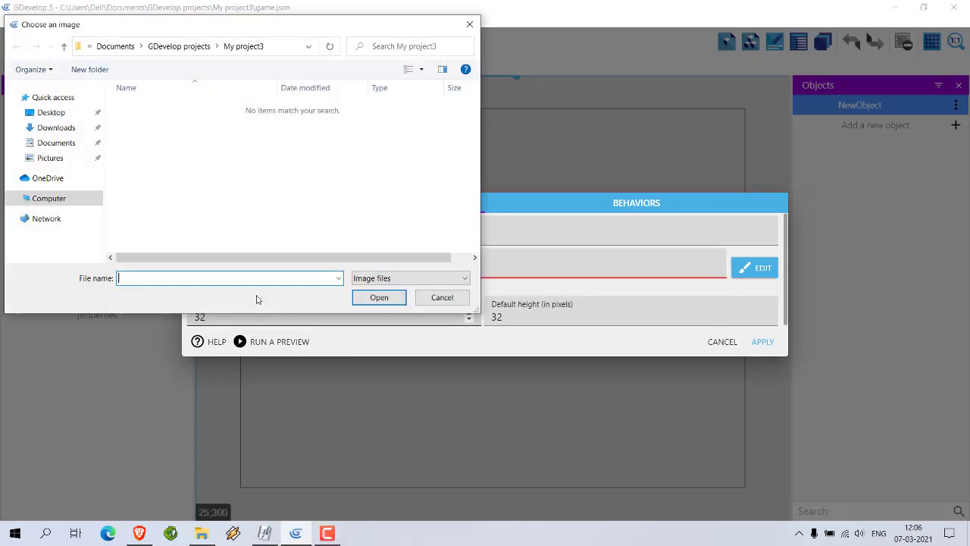
click(59, 115)
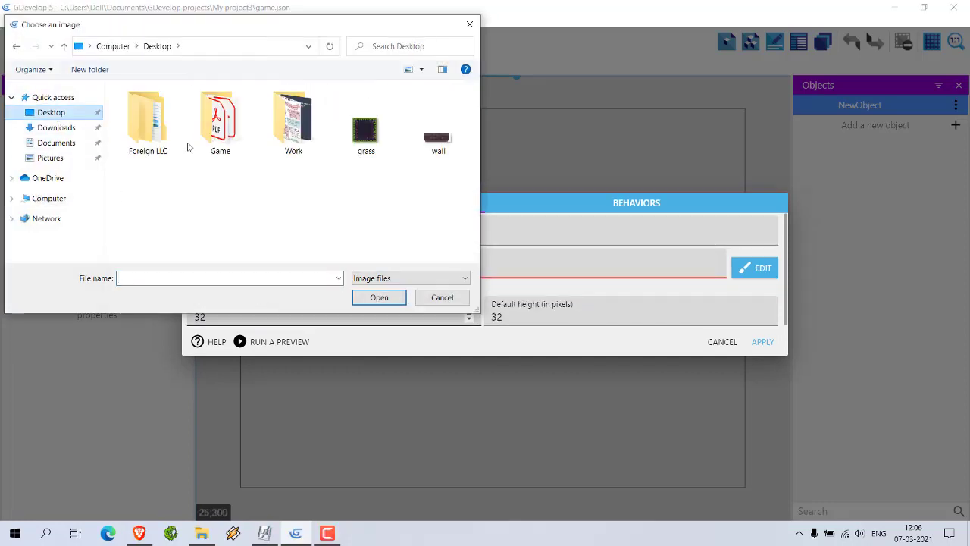
click(364, 144)
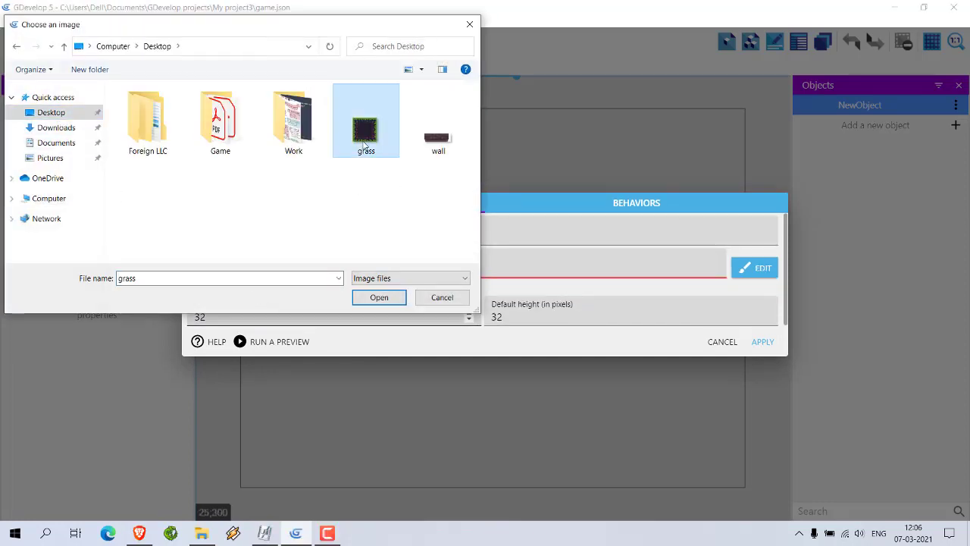
click(379, 300)
click(577, 274)
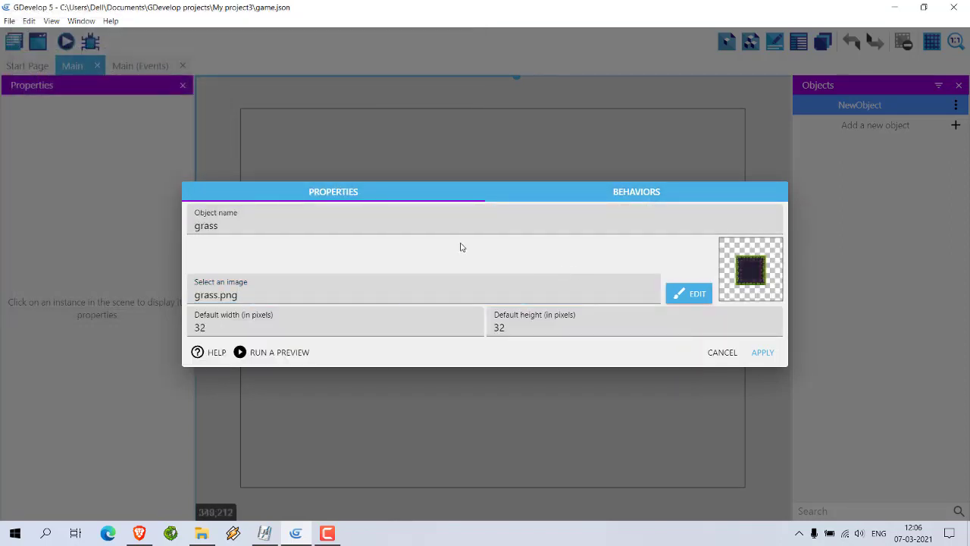
click(762, 353)
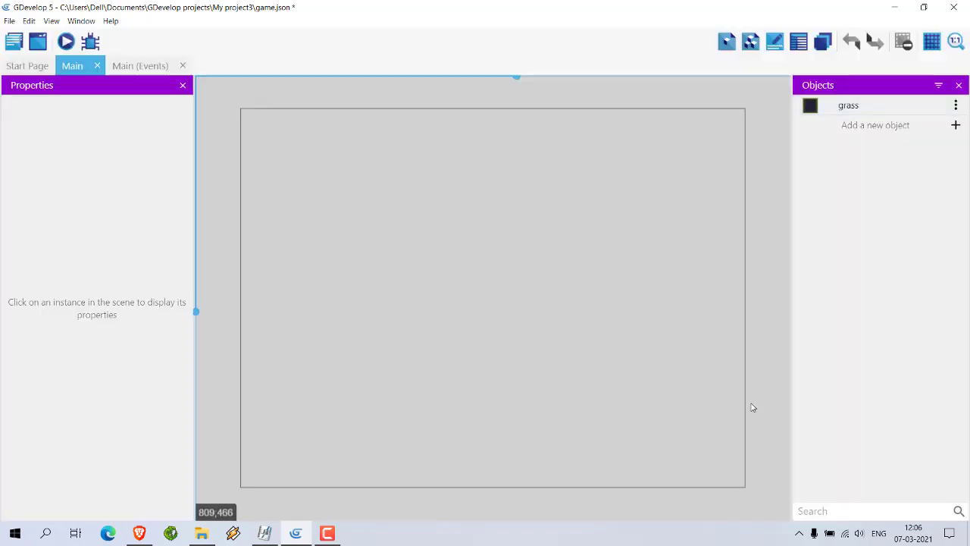
Add a second Tiled Sprite object named wall to the Main scene's objects
click(955, 125)
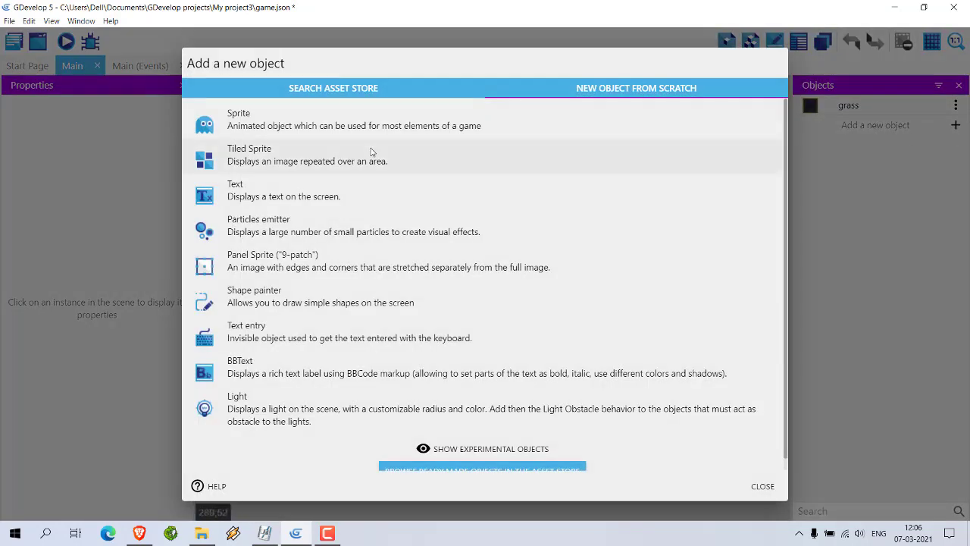
click(277, 159)
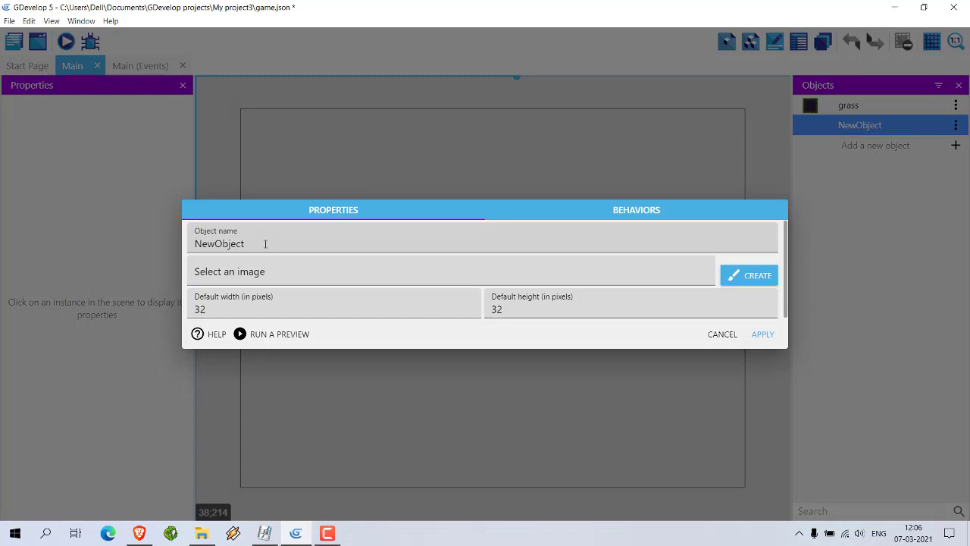
drag(266, 243, 147, 244)
text(walla)
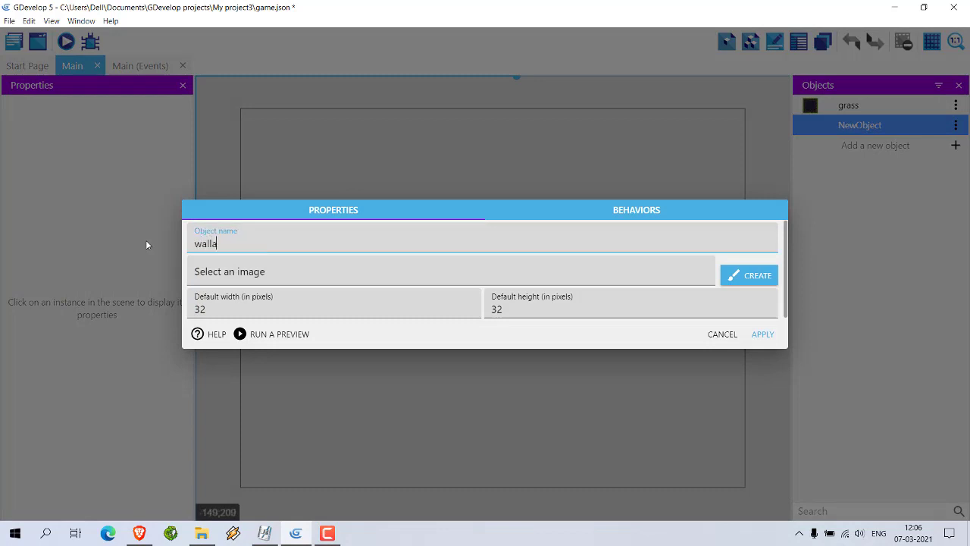
key(BackSpace)
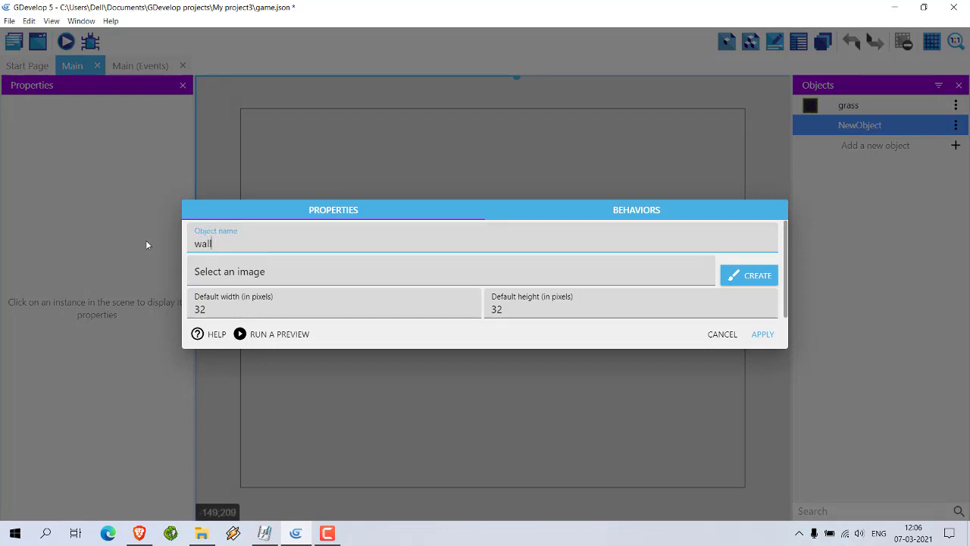
Assign the wall image from the Desktop to the wall object, copying the file into the project folder, and apply the object's properties
click(256, 273)
click(246, 304)
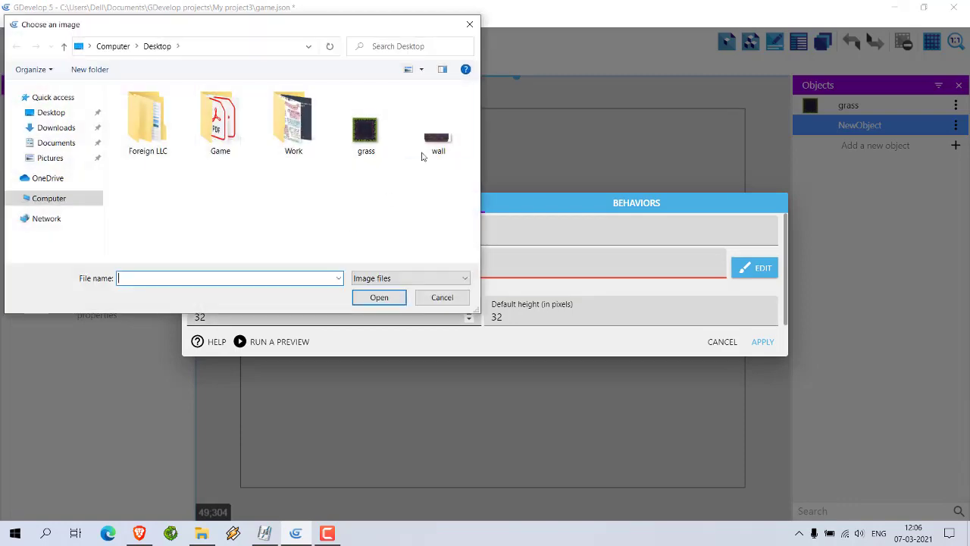
click(438, 139)
click(379, 297)
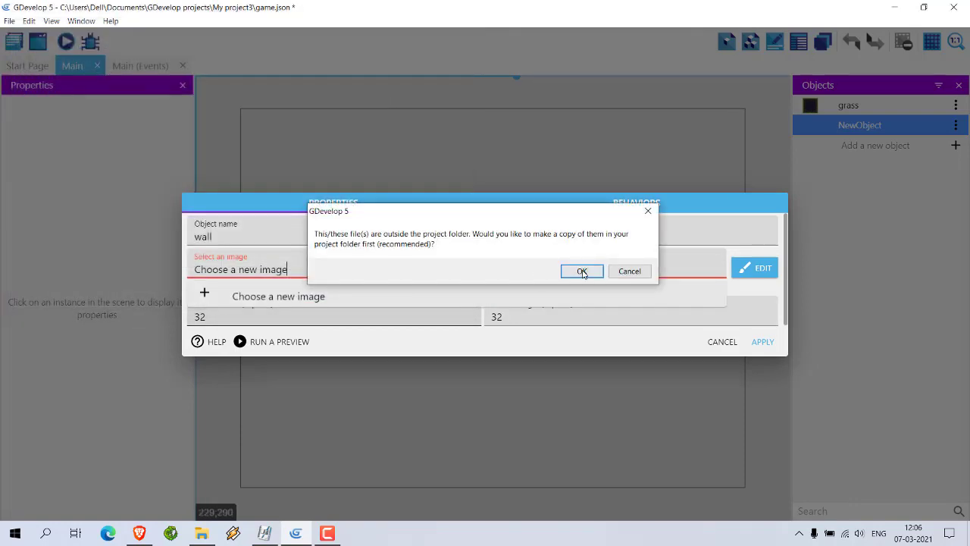
click(581, 271)
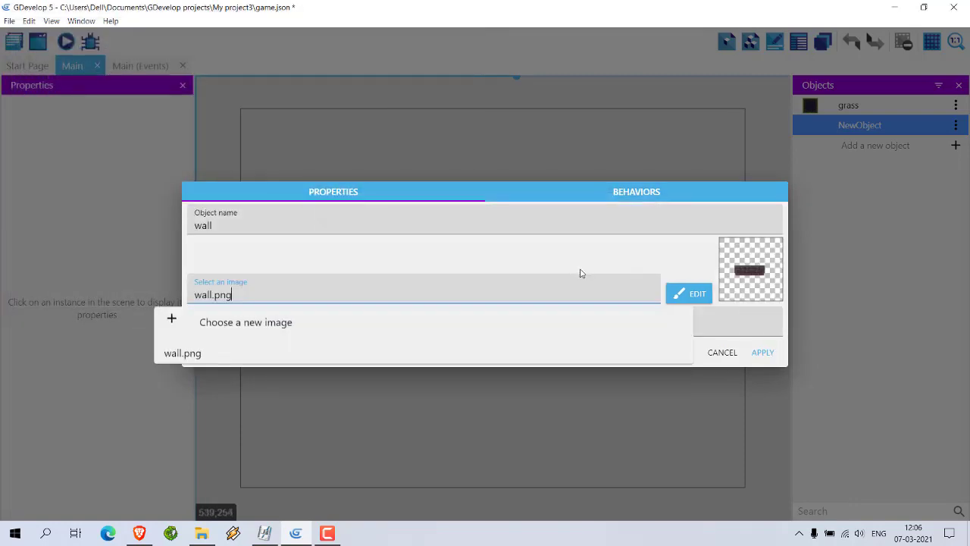
click(763, 352)
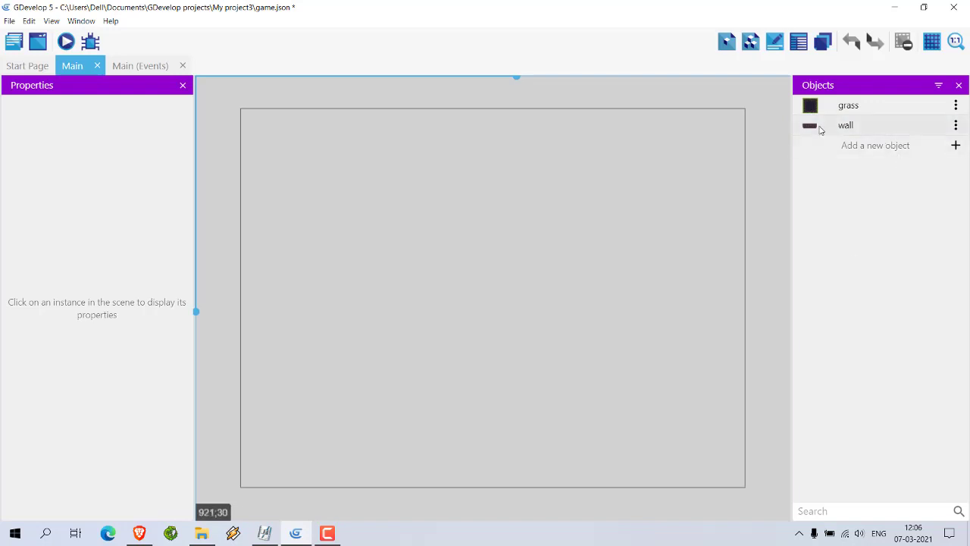
Place a wall instance near the scene's lower-left corner at about X 31, Y 527 and stretch it to about 735 pixels wide
drag(810, 128, 268, 449)
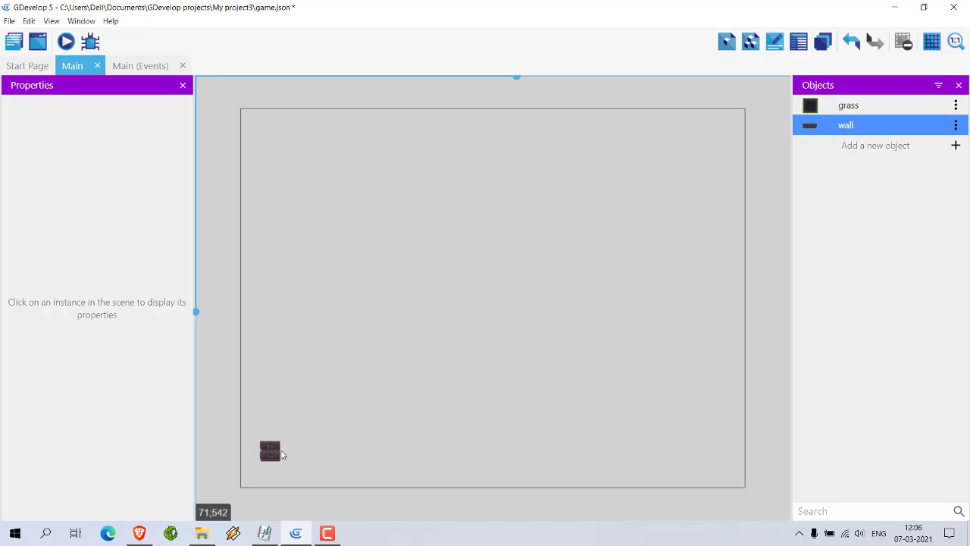
click(275, 455)
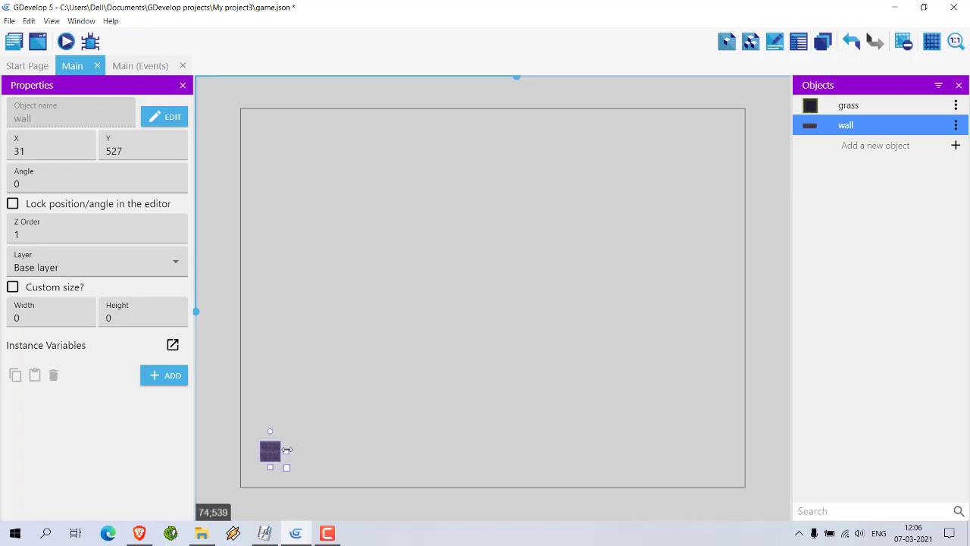
drag(287, 450, 730, 450)
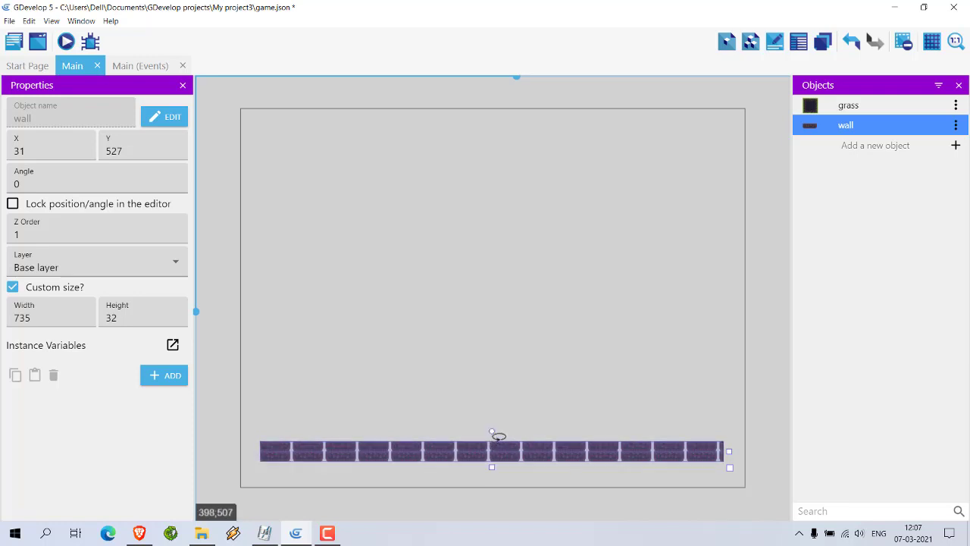
Move the wall strip up to about X 27, Y 465 and stretch its right end slightly wider
drag(452, 455, 450, 410)
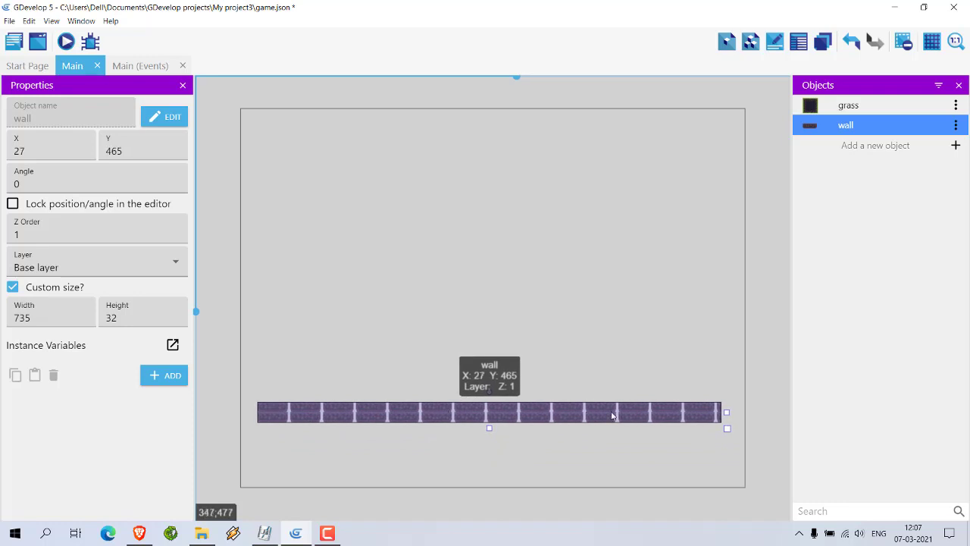
drag(726, 412, 734, 411)
click(210, 341)
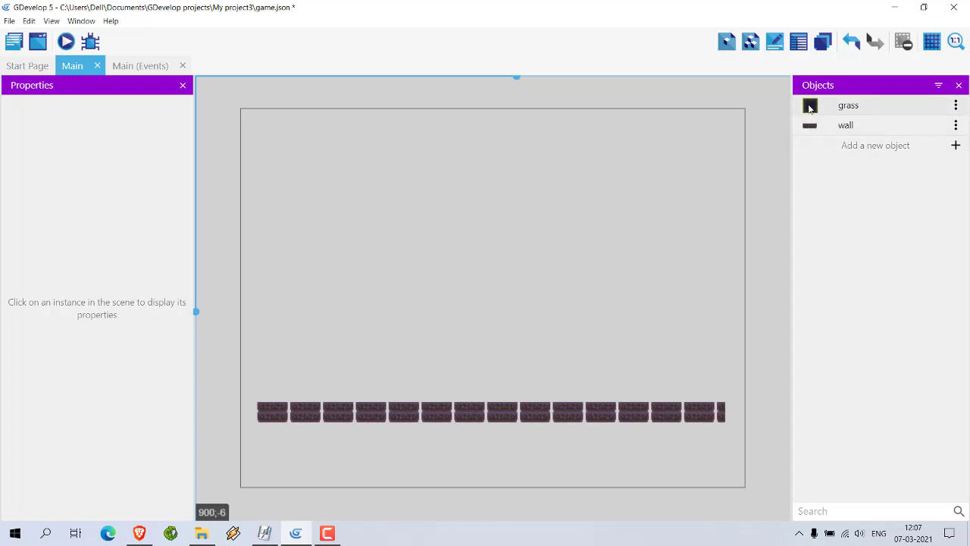
Place a grass instance above the wall at about X 209, Y 314 and stretch it to about 102 pixels wide
drag(809, 108, 412, 315)
click(327, 353)
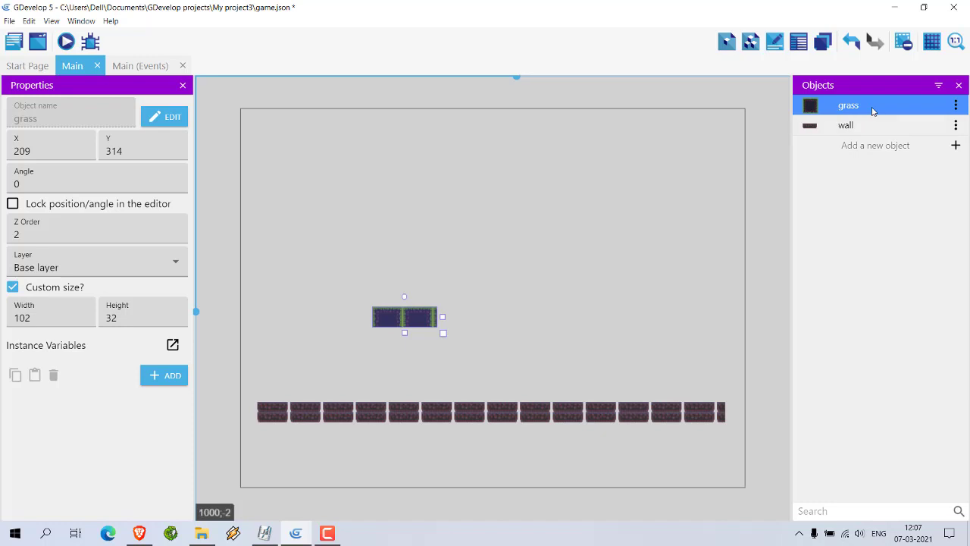
click(468, 319)
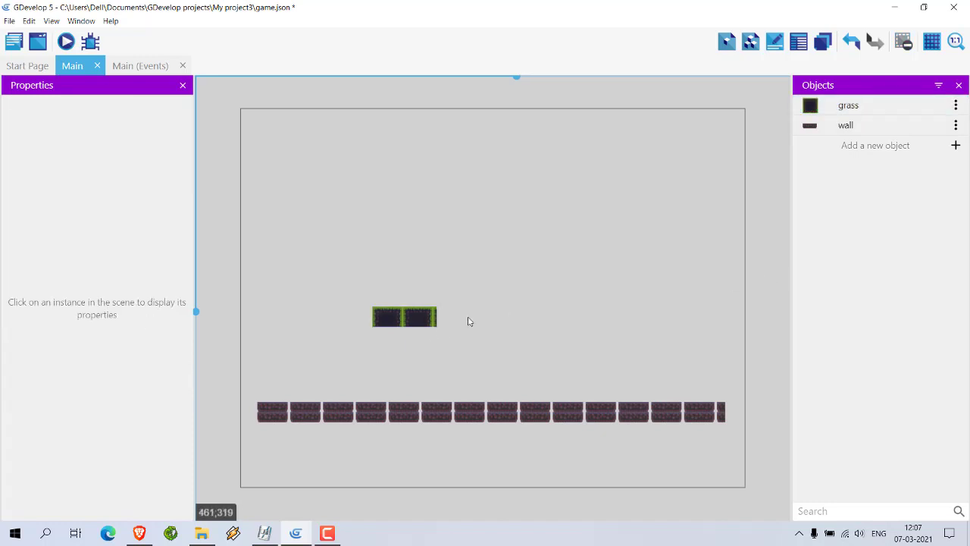
Duplicate the grass platform and place the copy near the scene's centre, higher than and to the right of the original
click(433, 323)
click(768, 319)
click(768, 319)
drag(745, 315, 520, 269)
click(774, 253)
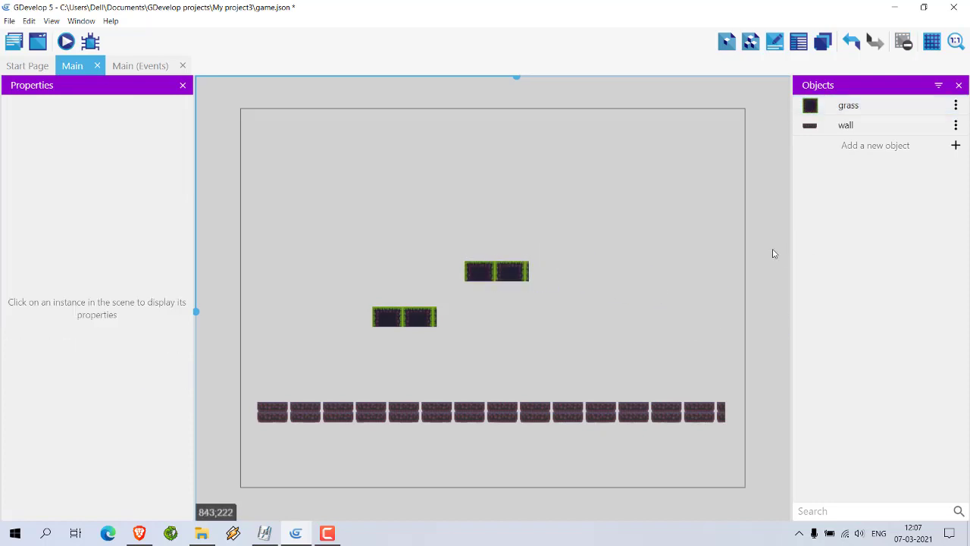
Add a third copy of the grass platform on the scene's right side at about X 564, Y 277
click(765, 271)
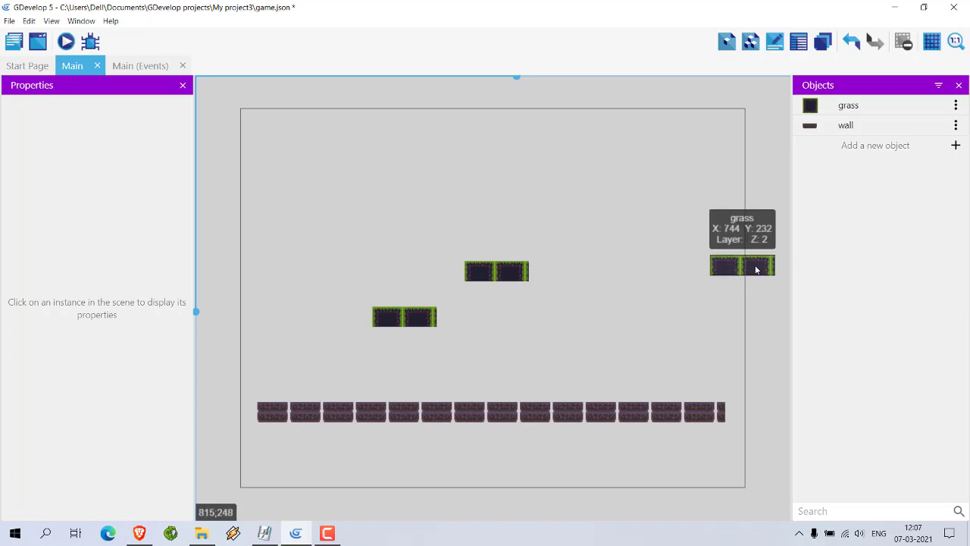
drag(753, 266, 635, 300)
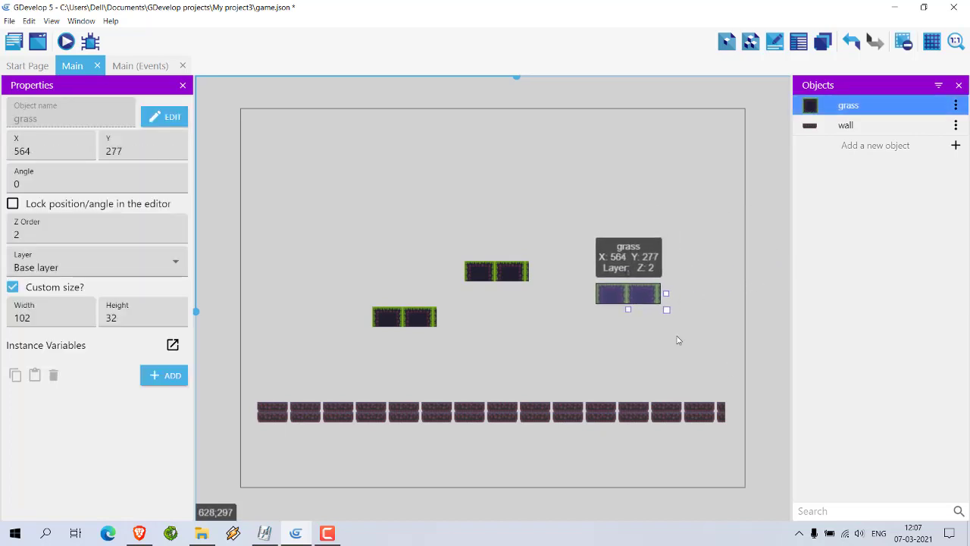
click(762, 356)
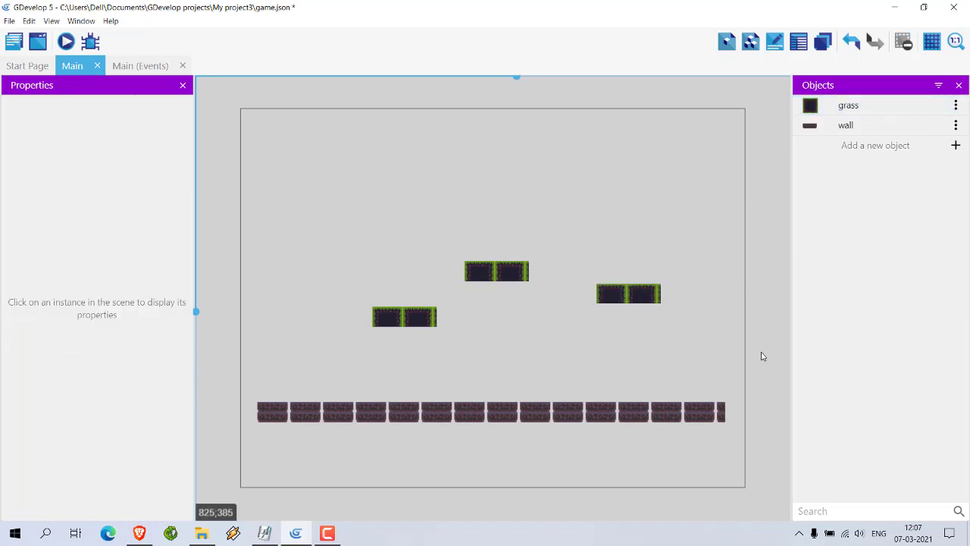
Save the project and check the Main scene's layout in a preview, closing the preview window when done
key(ctrl+s)
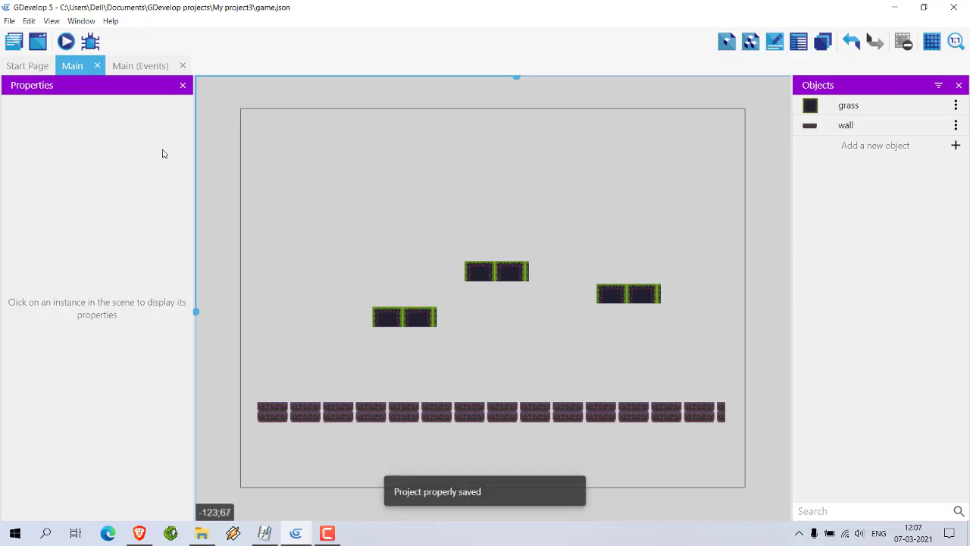
click(65, 42)
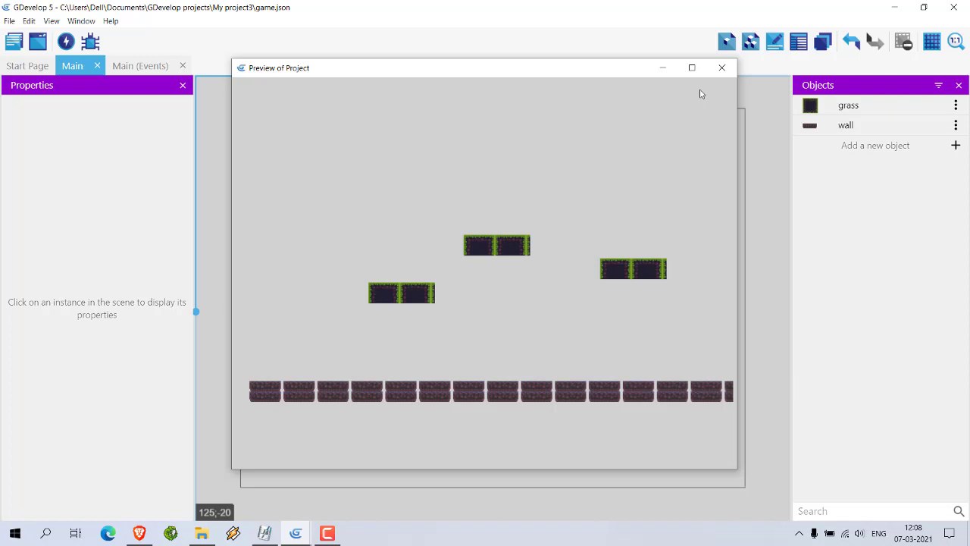
click(721, 68)
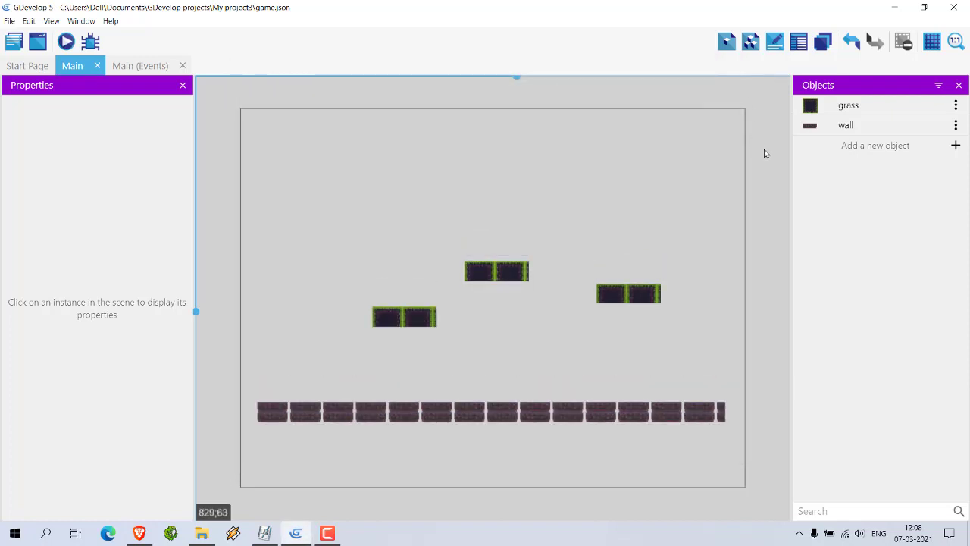